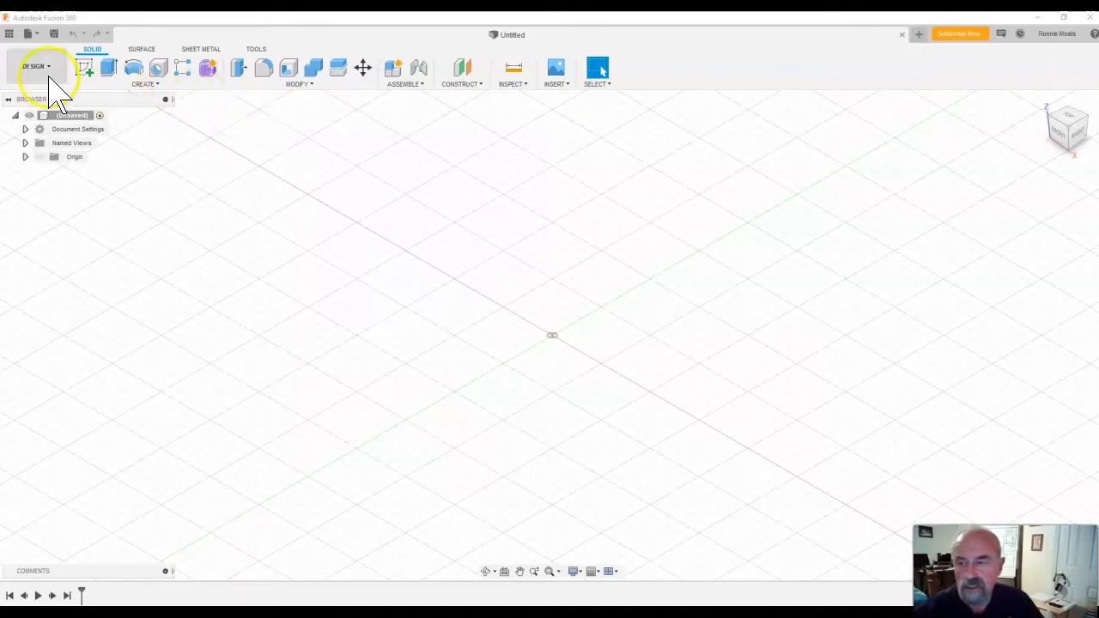
# Create a new, empty design in its own document.
pyautogui.click(9, 34)
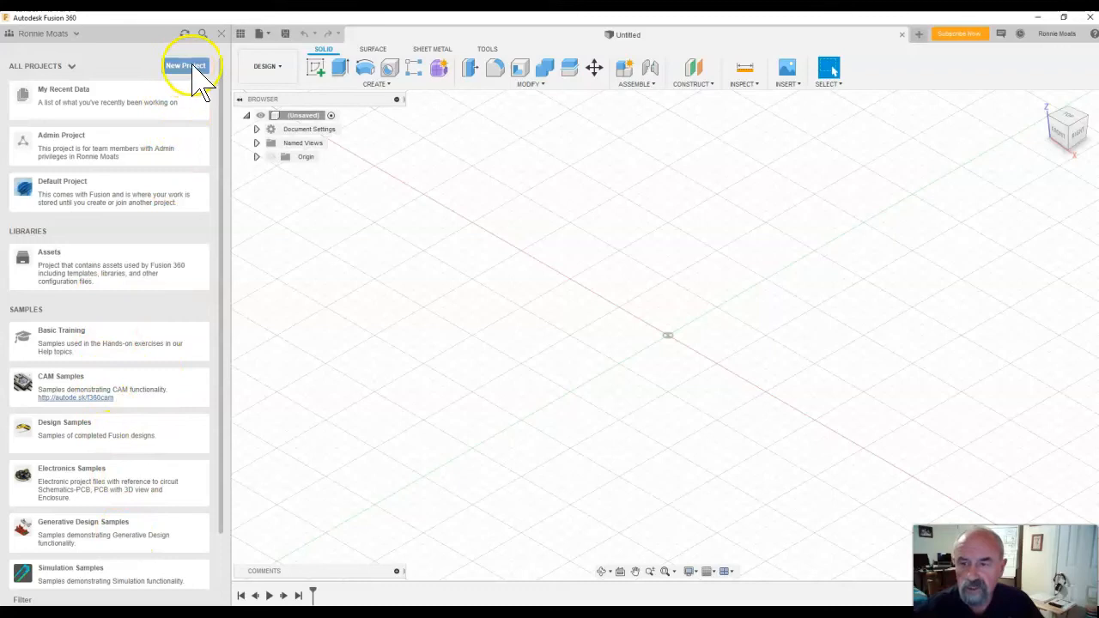
pyautogui.click(222, 34)
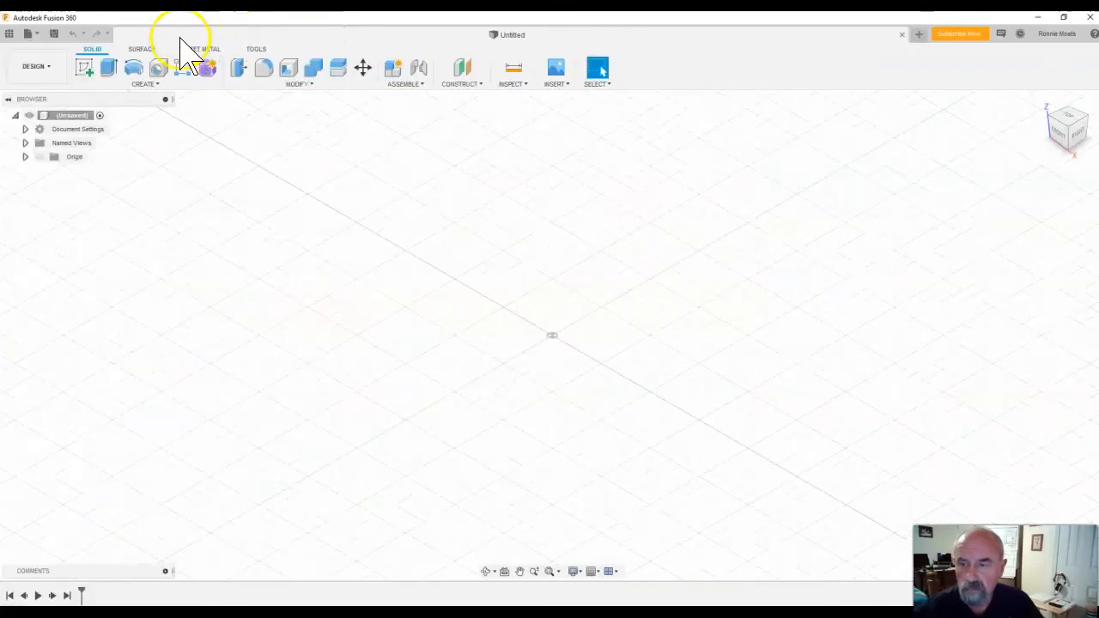
pyautogui.click(34, 35)
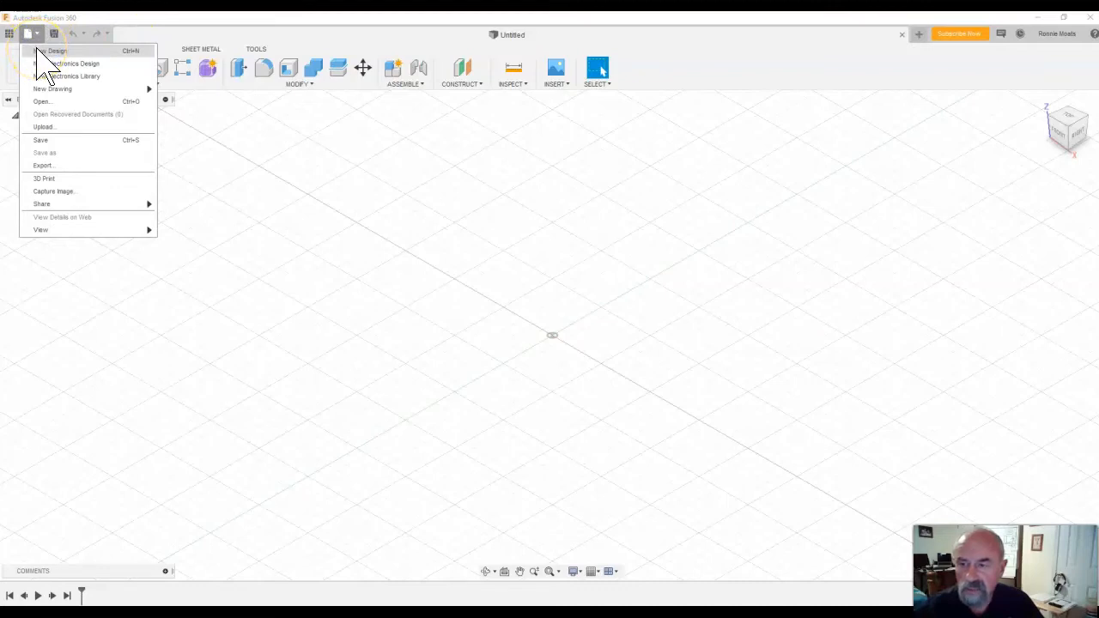
pyautogui.click(38, 51)
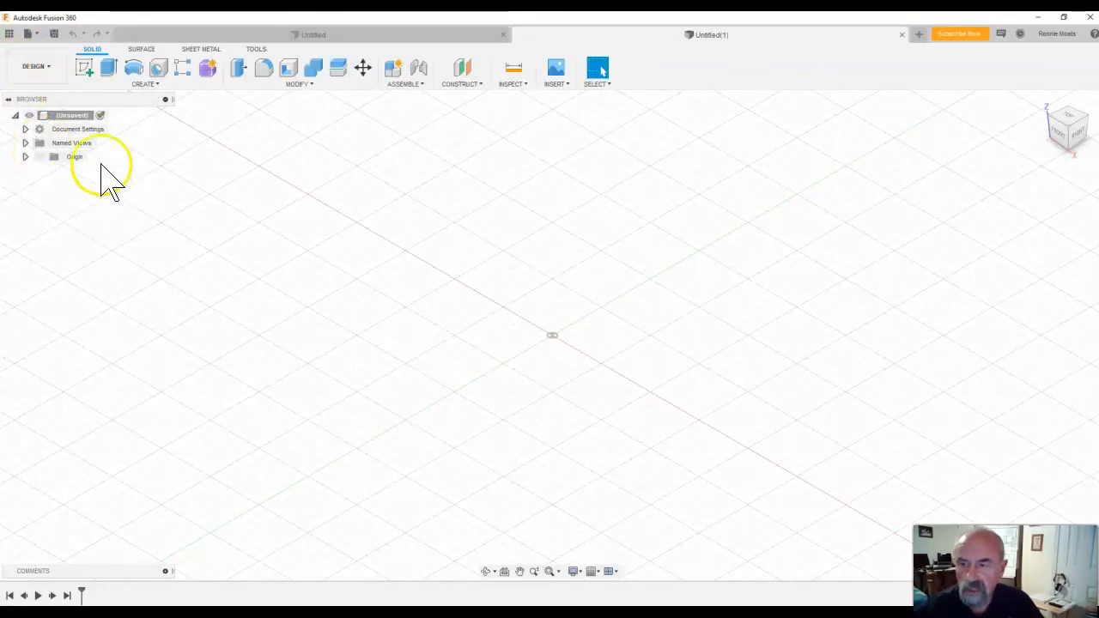
# Start a new sketch on the vertical front (XZ) origin plane.
pyautogui.click(85, 61)
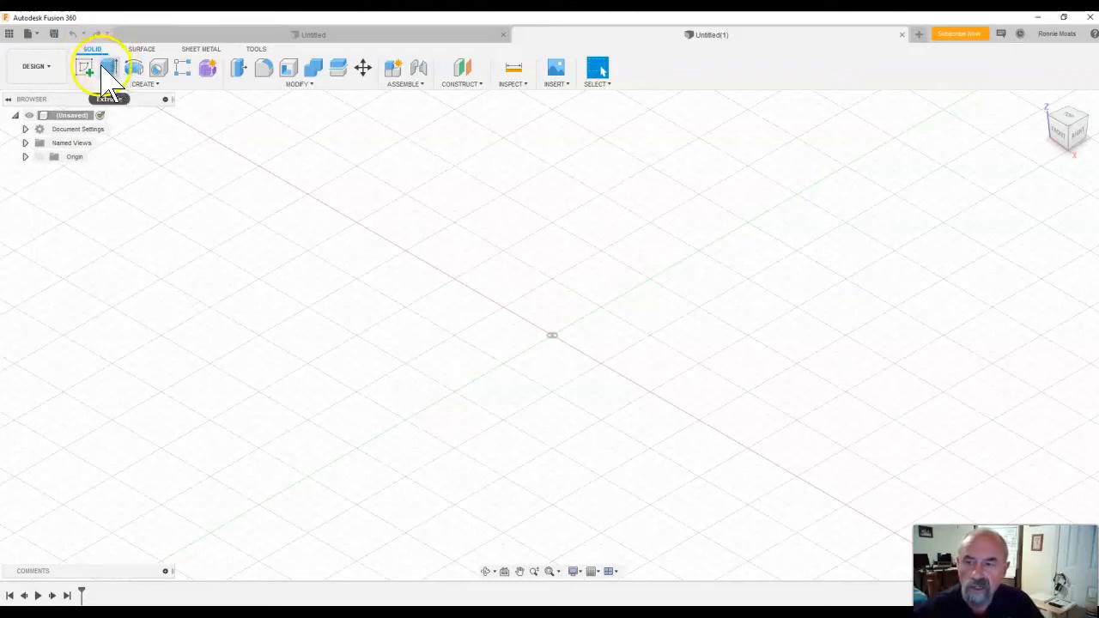
pyautogui.click(89, 67)
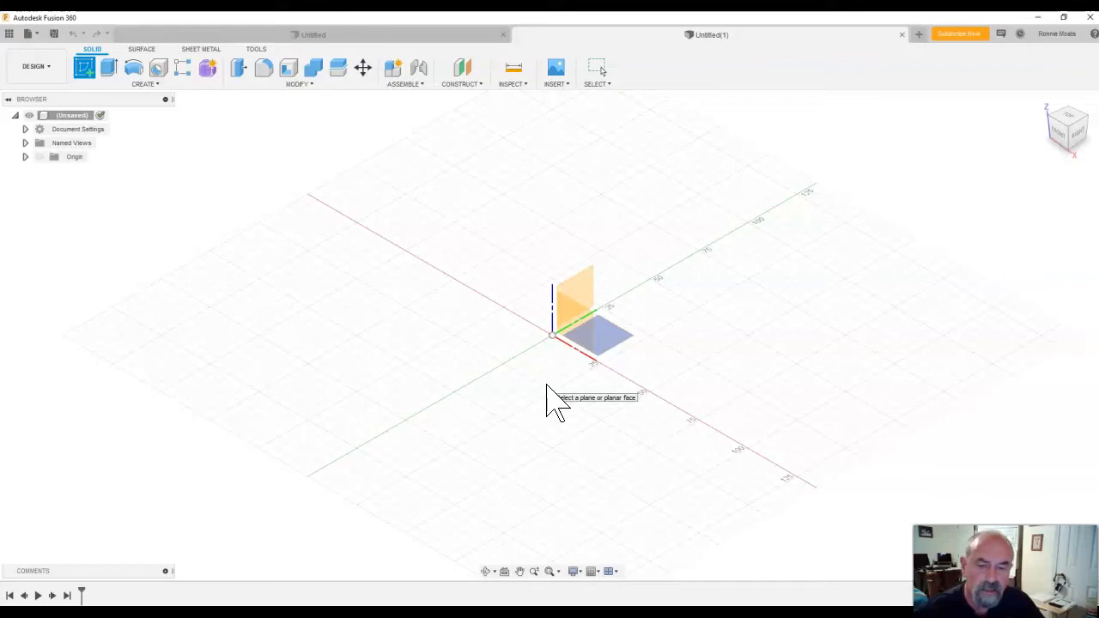
pyautogui.click(574, 356)
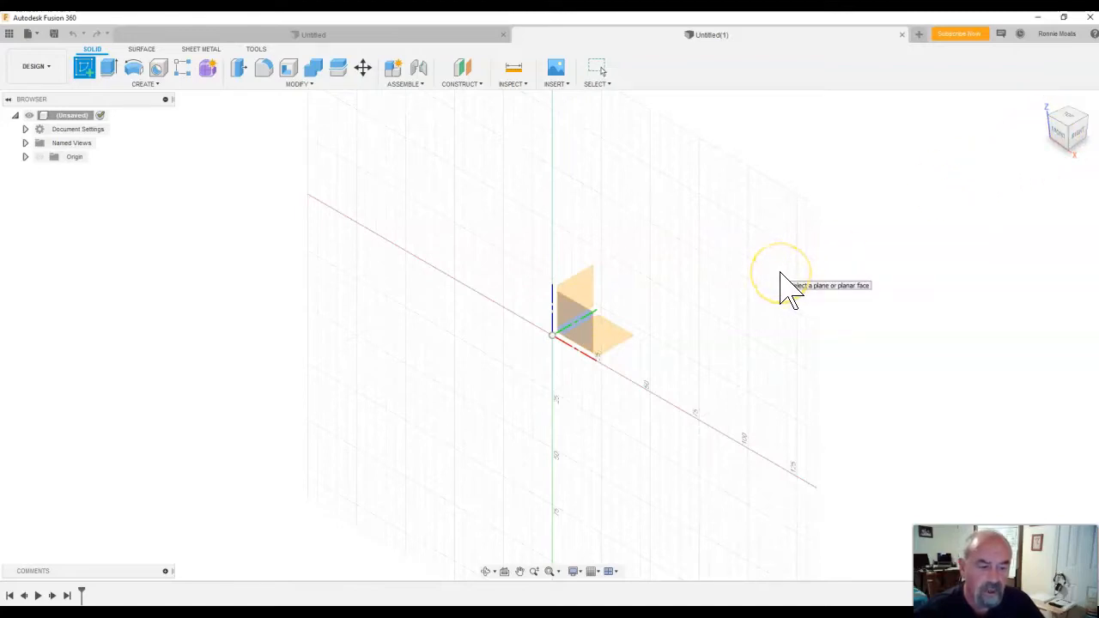
pyautogui.click(582, 336)
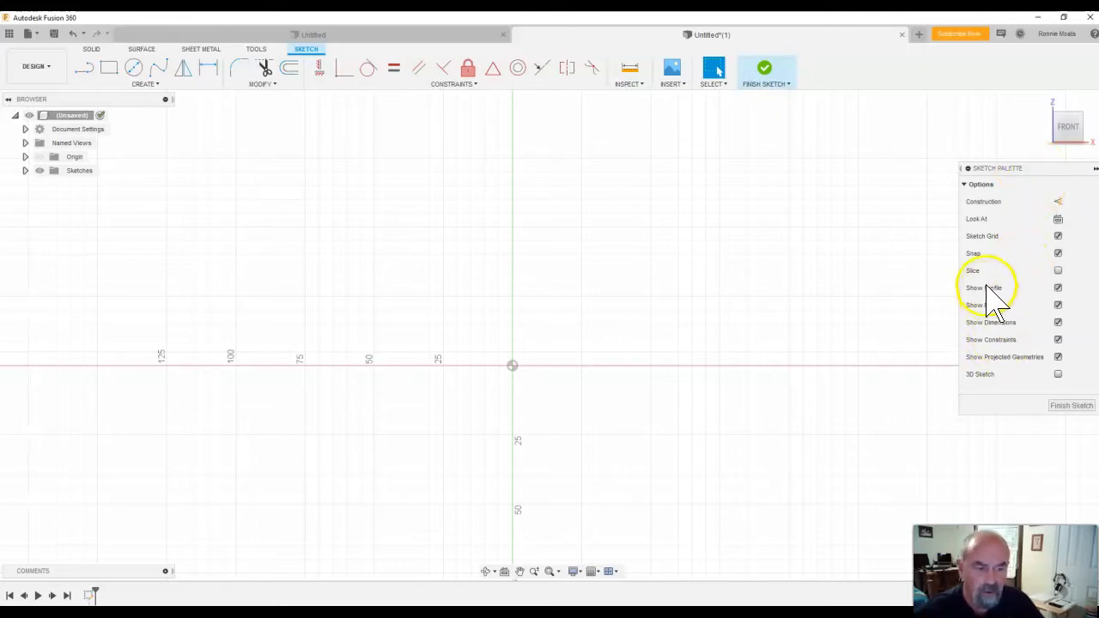
# Collapse the Sketch Palette to clear the drawing area, keeping the browser expanded.
pyautogui.click(1094, 169)
pyautogui.click(1095, 169)
pyautogui.click(1095, 170)
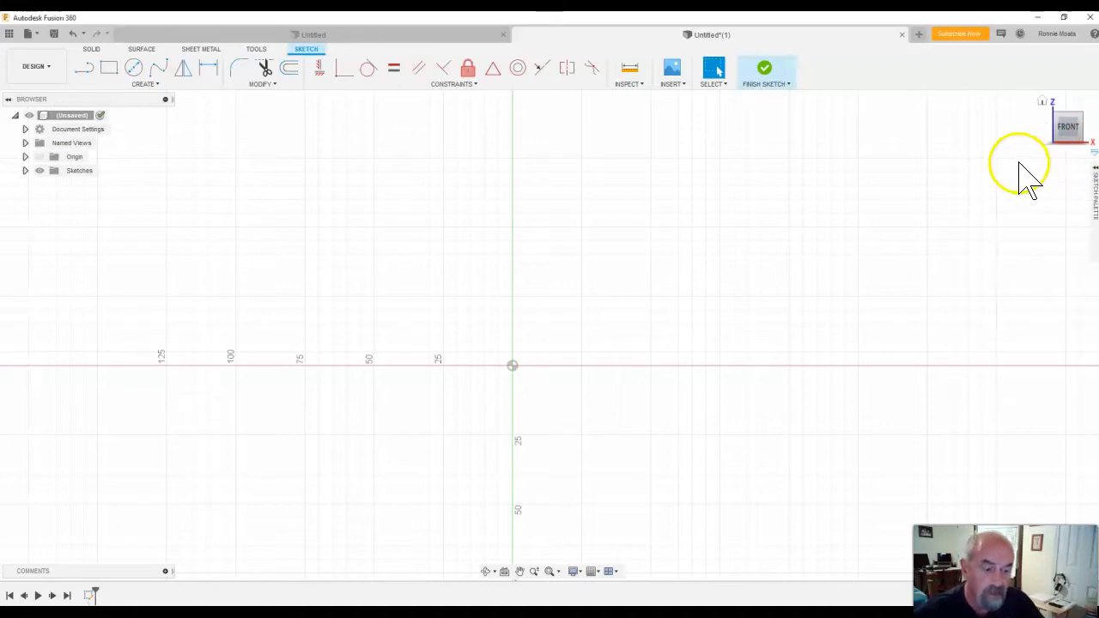
pyautogui.click(8, 100)
pyautogui.click(9, 100)
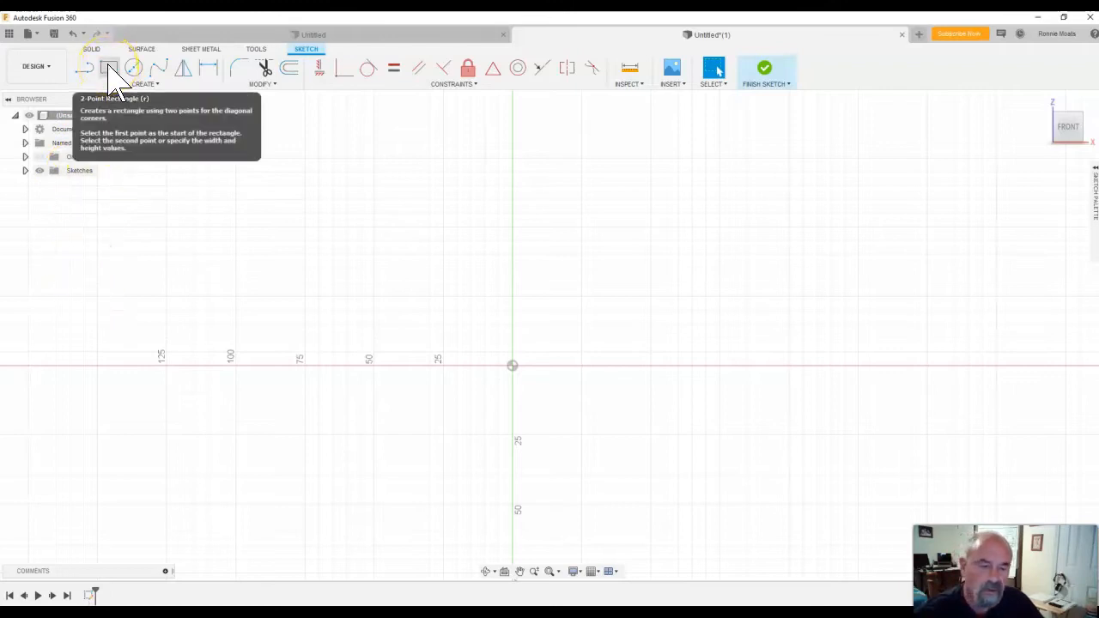
# Sketch a two-point rectangle 0.75 mm wide and 0.75 mm high above the origin.
pyautogui.click(109, 67)
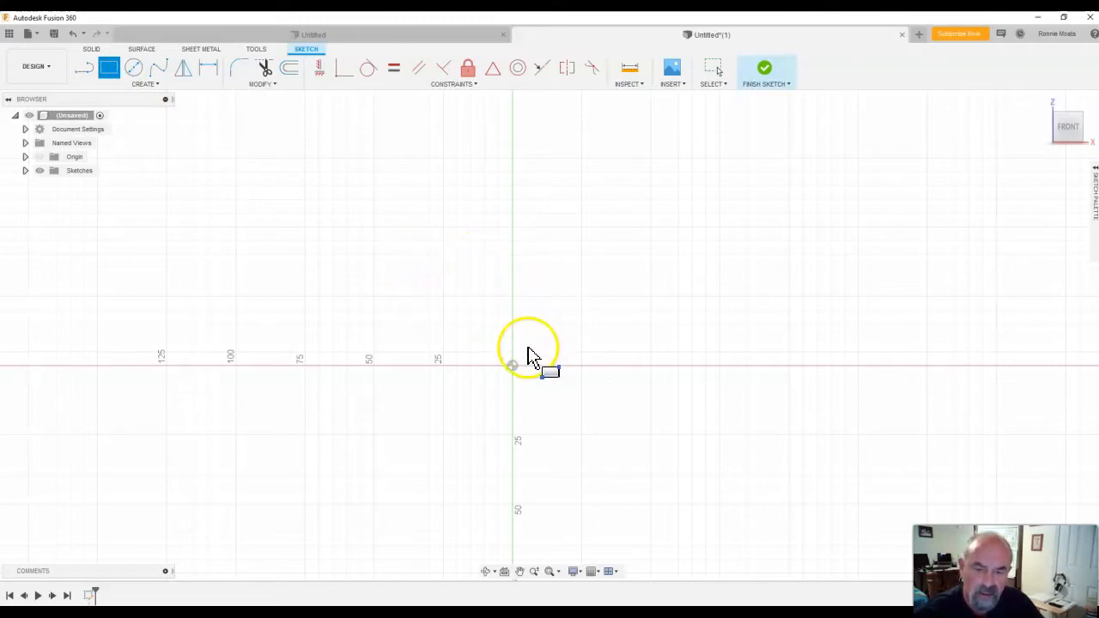
pyautogui.click(527, 286)
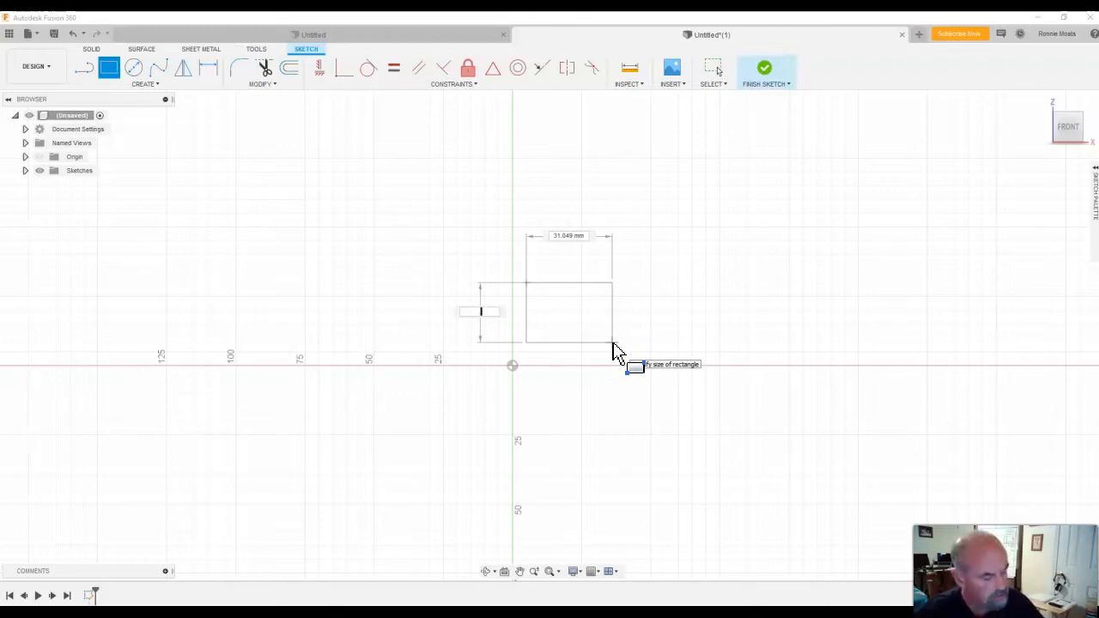
pyautogui.write('5')
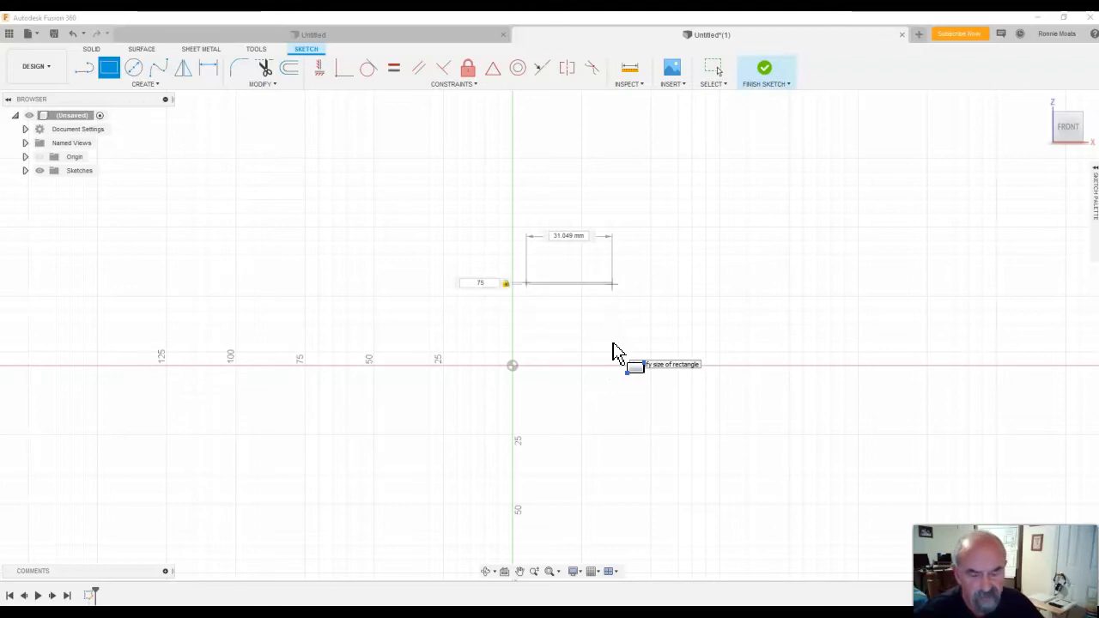
pyautogui.press('Tab')
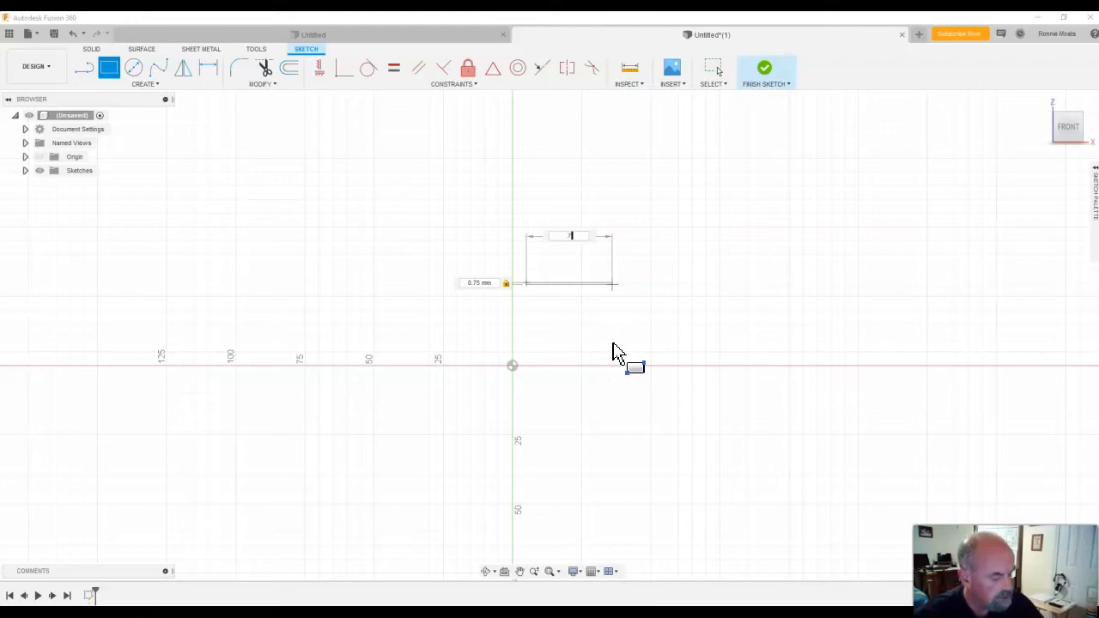
pyautogui.press('Return')
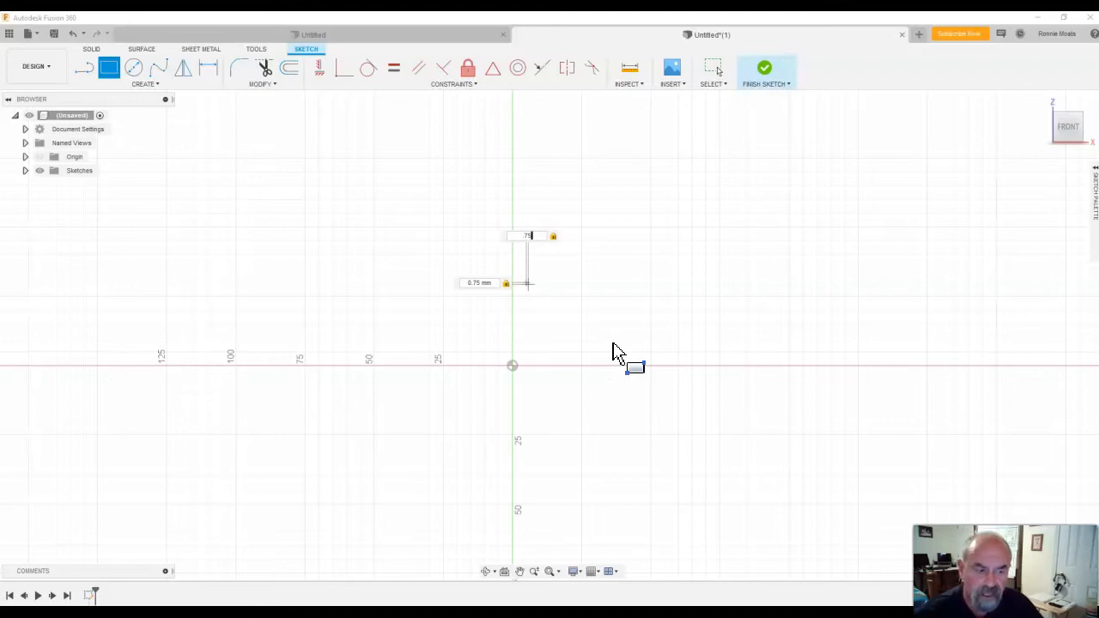
pyautogui.press('Return')
pyautogui.press('Escape')
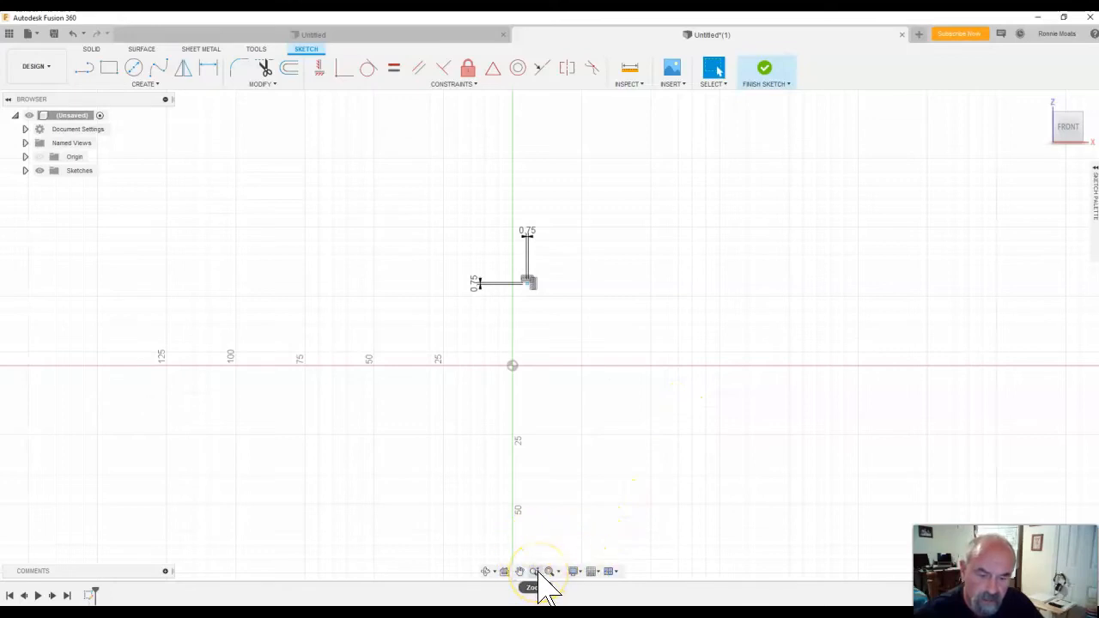
# Zoom in closely on the small sketched square and centre it in the view for inspection.
pyautogui.click(537, 572)
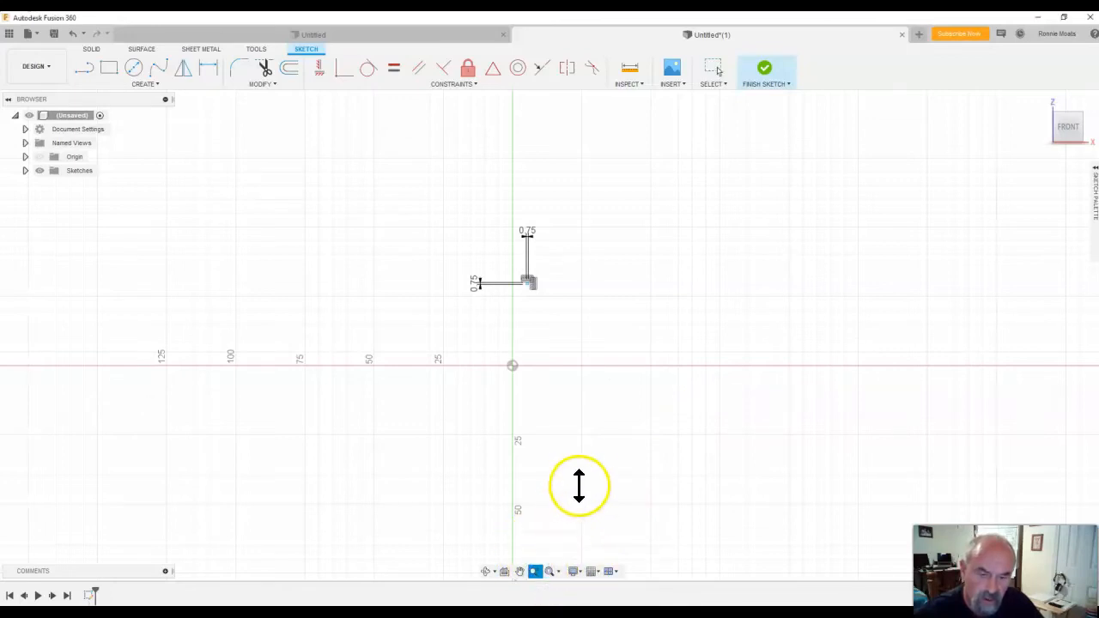
pyautogui.moveTo(584, 464); pyautogui.dragTo(606, 541)
pyautogui.moveTo(531, 273)
pyautogui.mouseDown()
pyautogui.moveTo(505, 145)
pyautogui.moveTo(525, 174)
pyautogui.moveTo(524, 134)
pyautogui.mouseUp()
pyautogui.click(1069, 127)
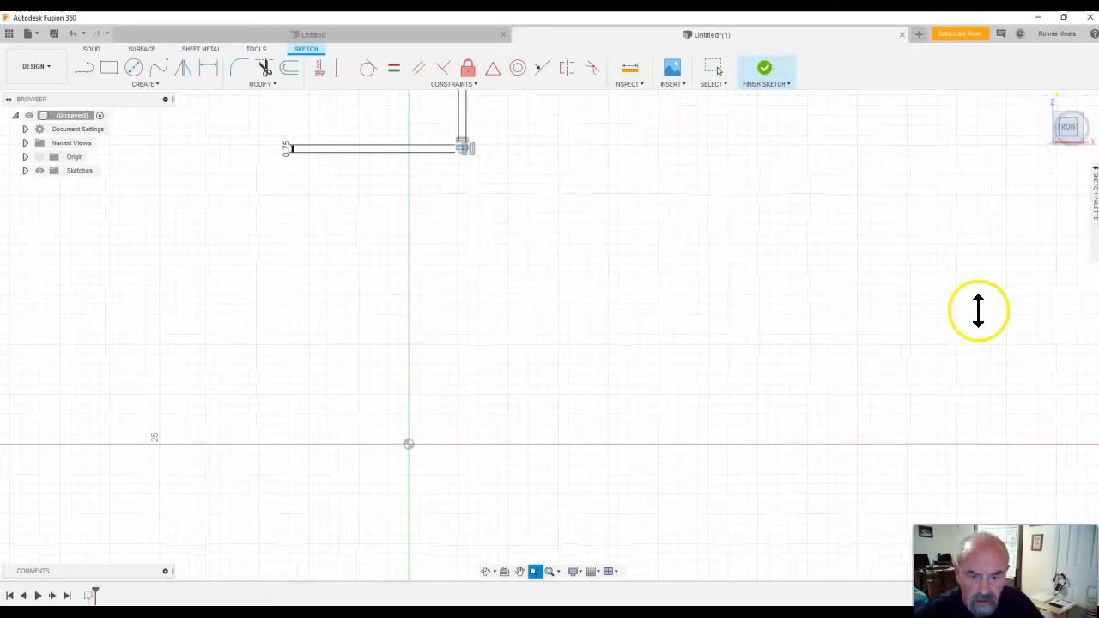
pyautogui.click(519, 571)
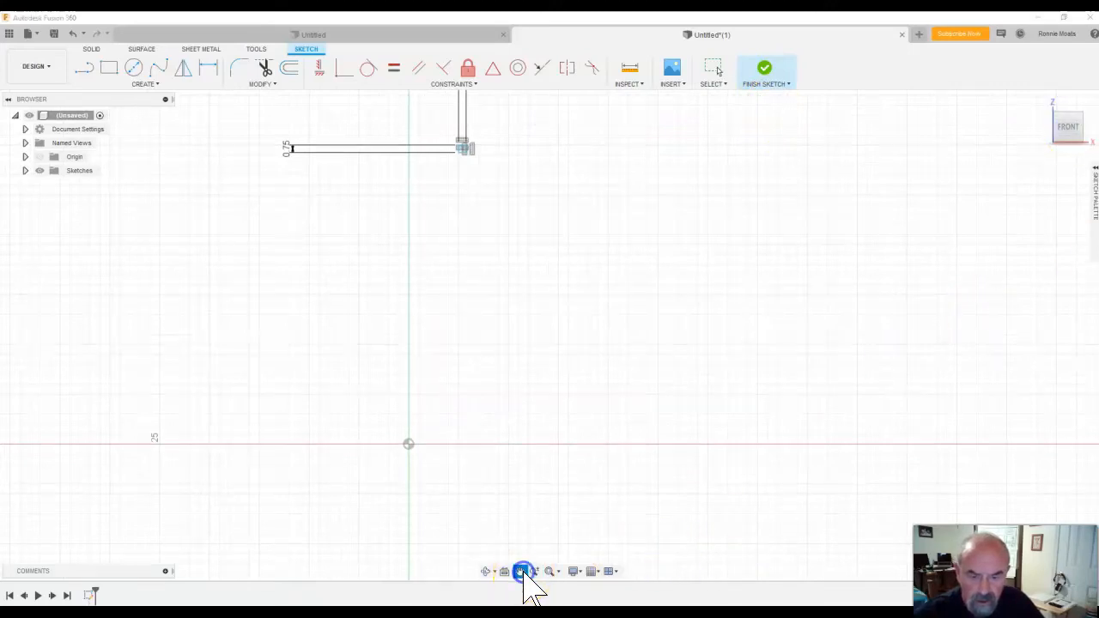
pyautogui.moveTo(472, 214)
pyautogui.mouseDown()
pyautogui.moveTo(554, 315)
pyautogui.moveTo(544, 352)
pyautogui.mouseUp()
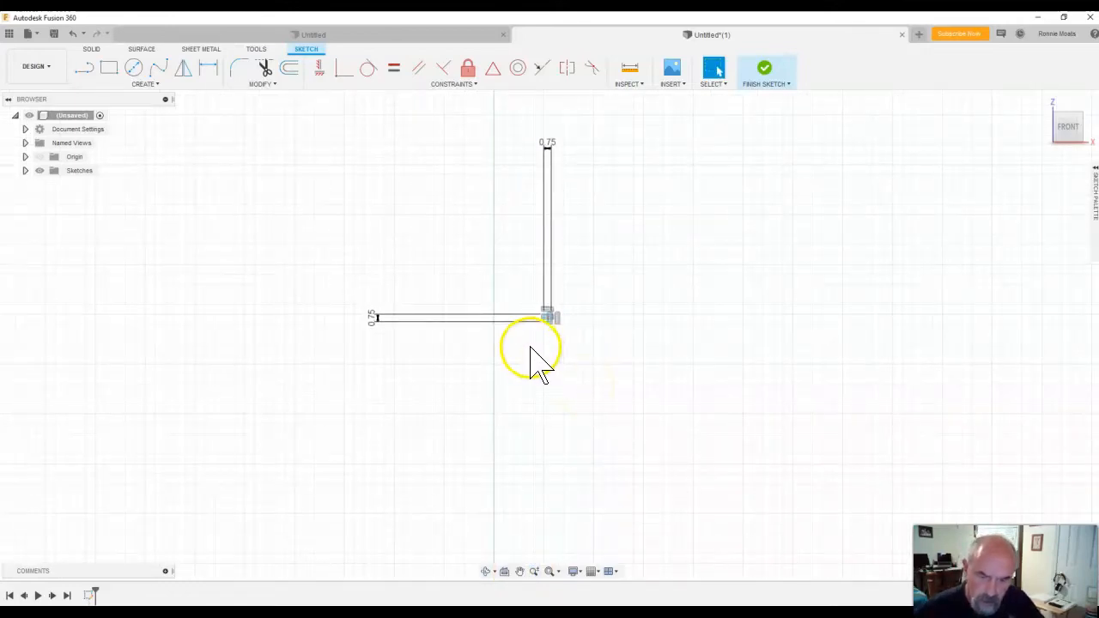
pyautogui.moveTo(517, 292); pyautogui.dragTo(606, 366)
pyautogui.click(606, 367)
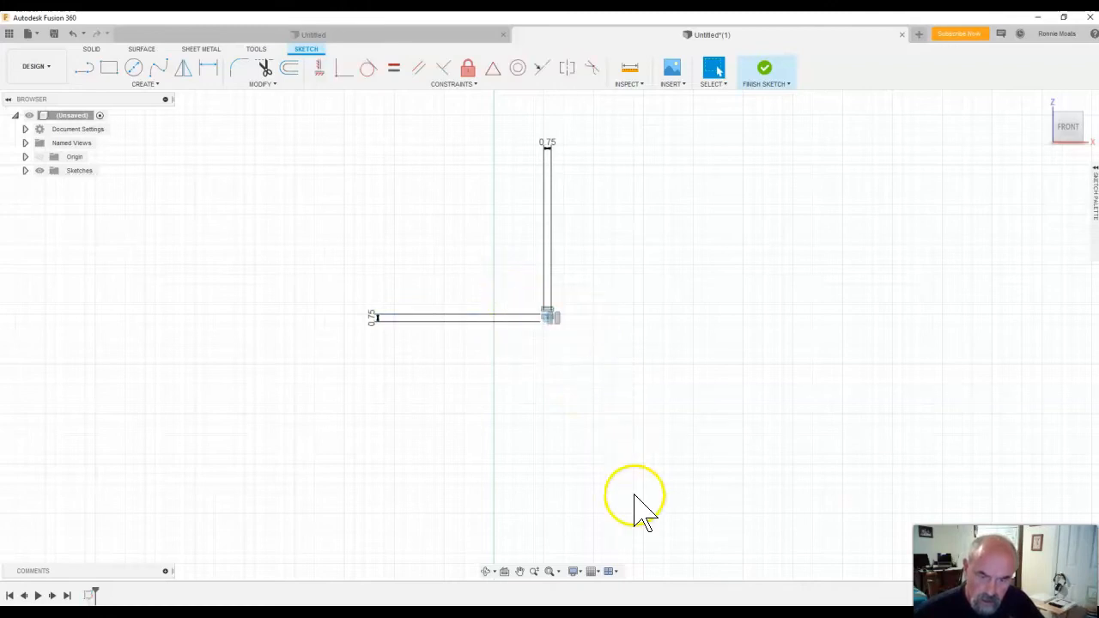
pyautogui.click(559, 572)
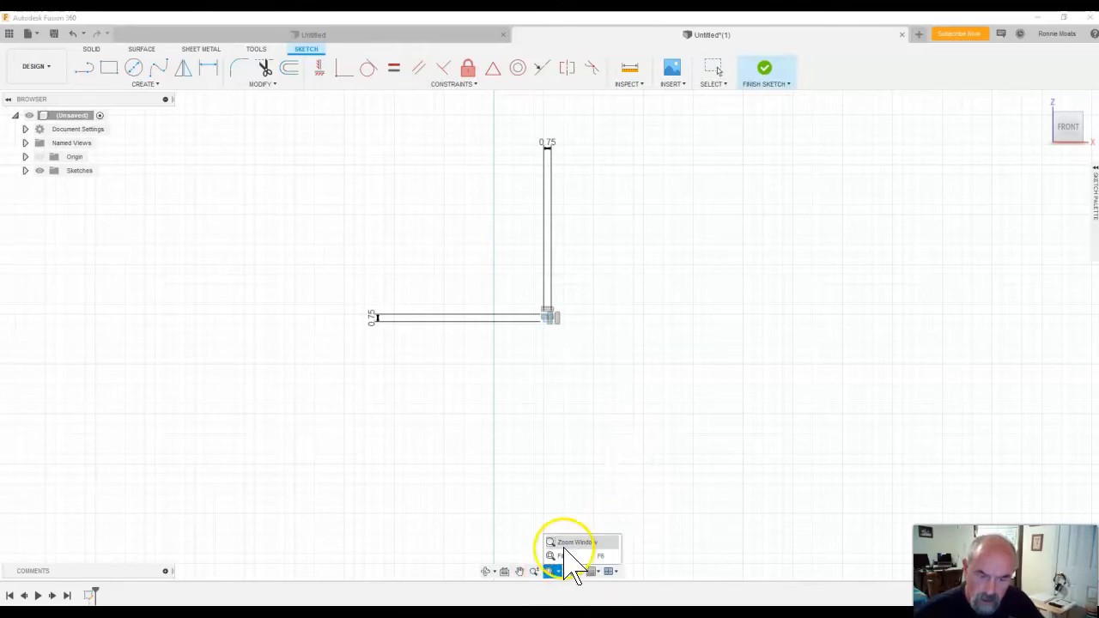
pyautogui.click(560, 544)
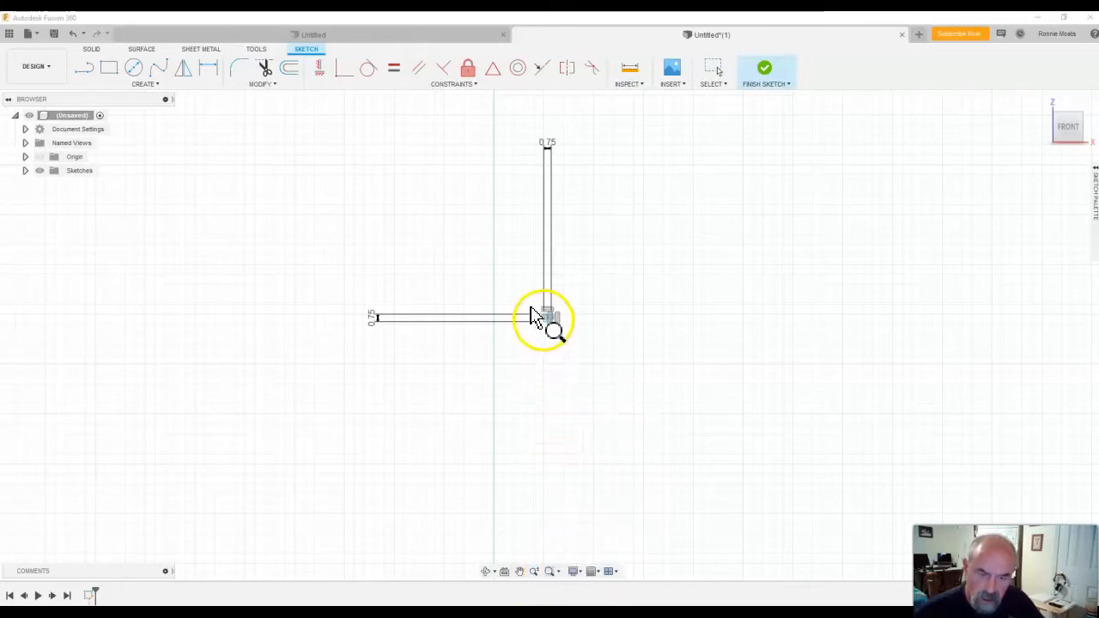
pyautogui.moveTo(550, 328); pyautogui.dragTo(567, 340)
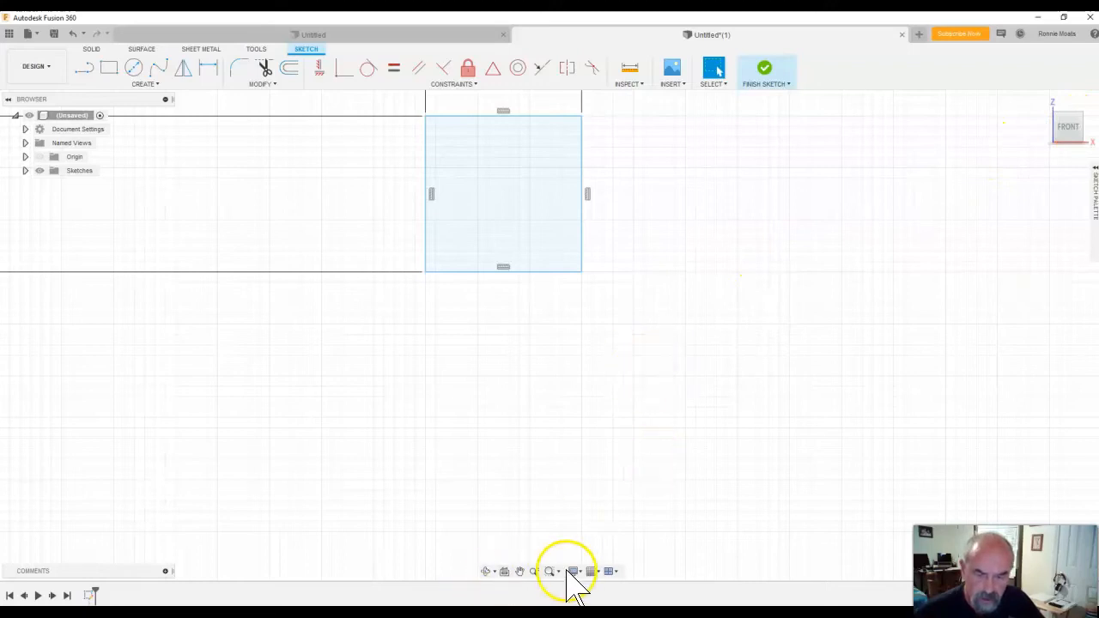
pyautogui.click(519, 572)
pyautogui.moveTo(481, 373)
pyautogui.mouseDown()
pyautogui.moveTo(699, 456)
pyautogui.moveTo(694, 473)
pyautogui.moveTo(633, 470)
pyautogui.mouseUp()
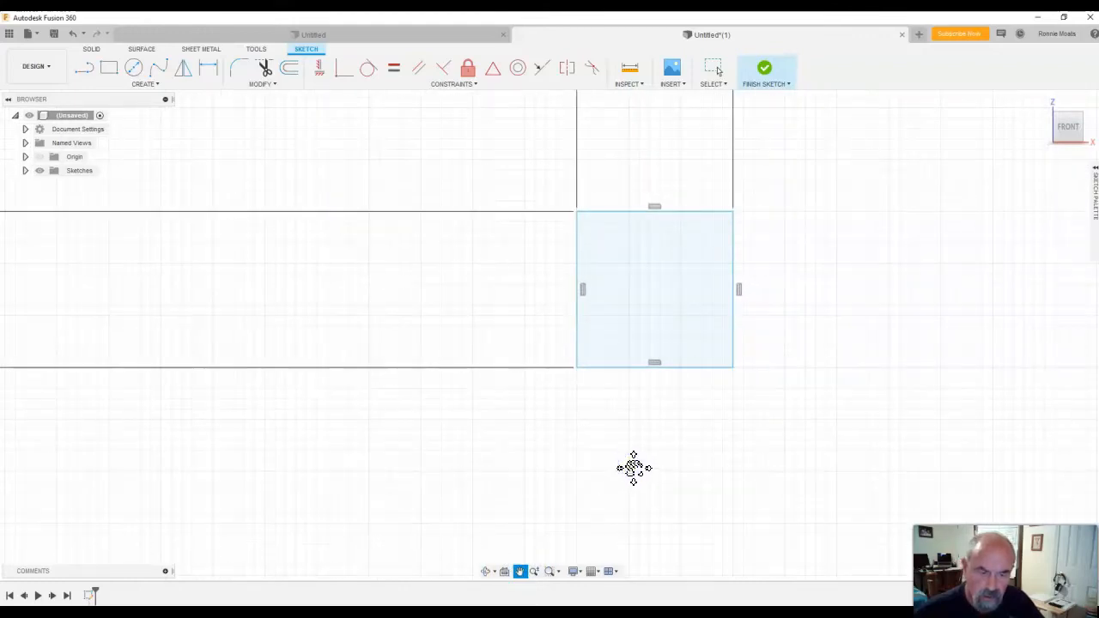
pyautogui.moveTo(698, 446)
pyautogui.mouseDown()
pyautogui.moveTo(613, 459)
pyautogui.moveTo(662, 432)
pyautogui.moveTo(650, 458)
pyautogui.moveTo(644, 440)
pyautogui.mouseUp()
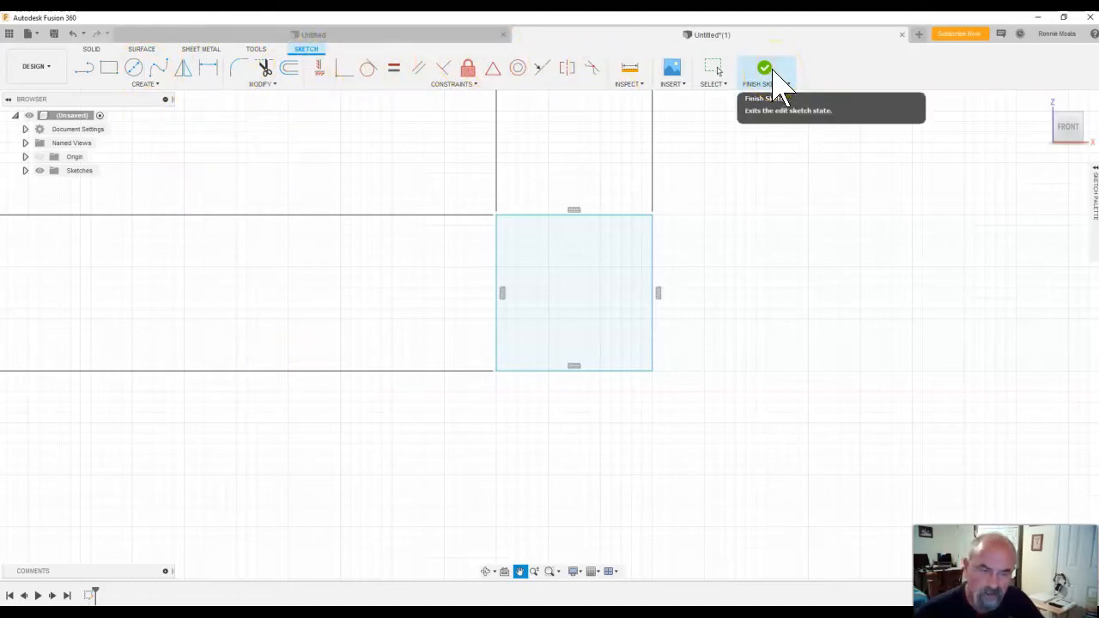
# Finish the sketch and show the whole square in the home view, zoomed out slightly.
pyautogui.click(777, 77)
pyautogui.click(883, 84)
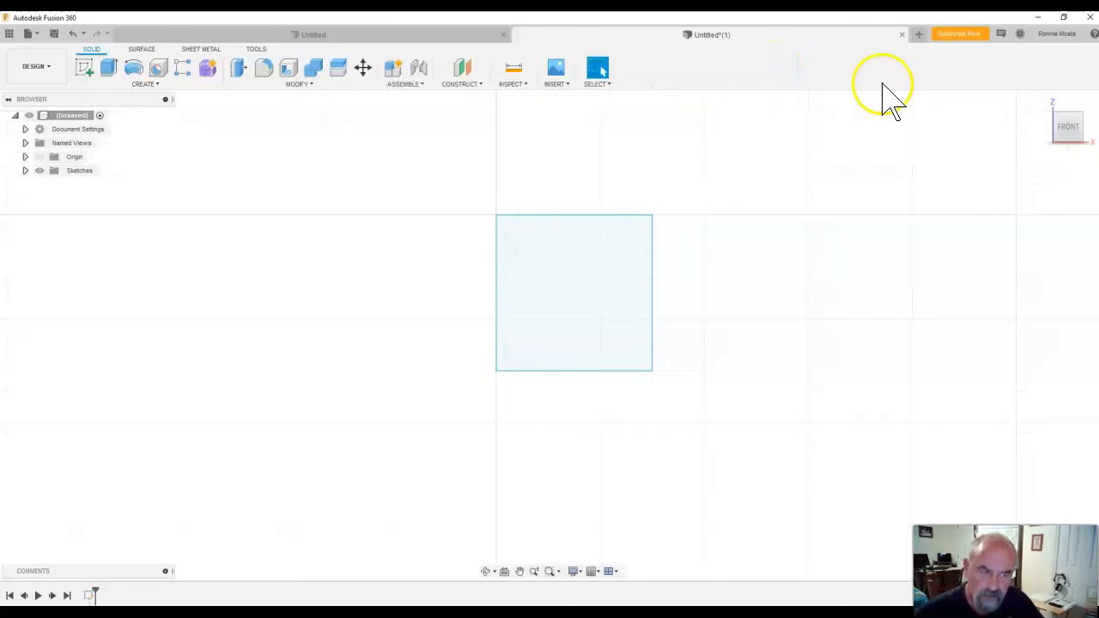
pyautogui.moveTo(1050, 111)
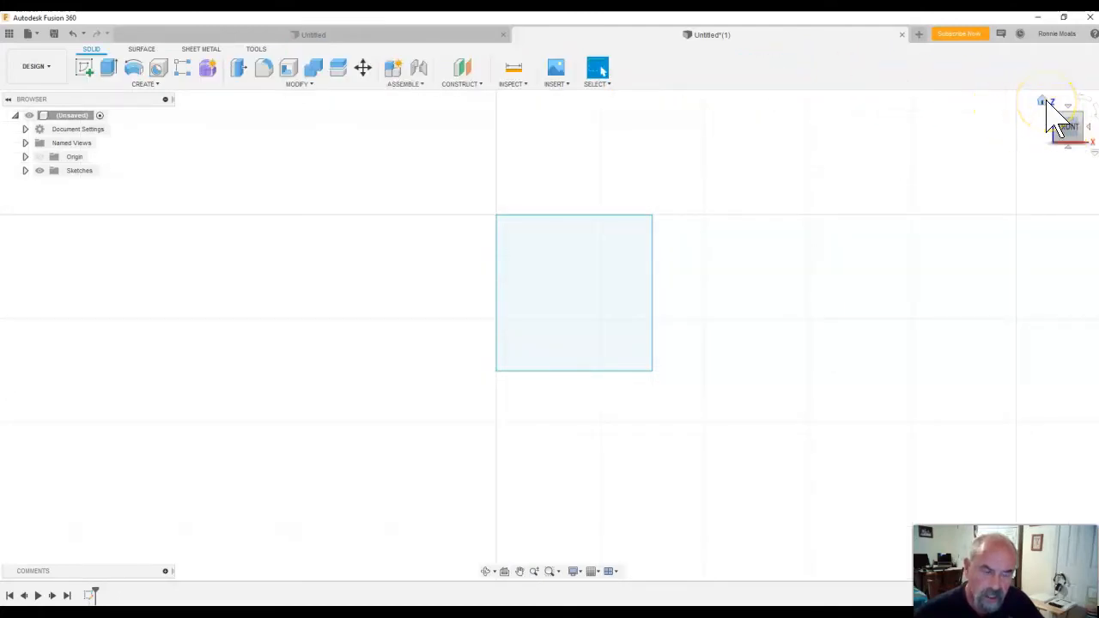
pyautogui.click(1044, 102)
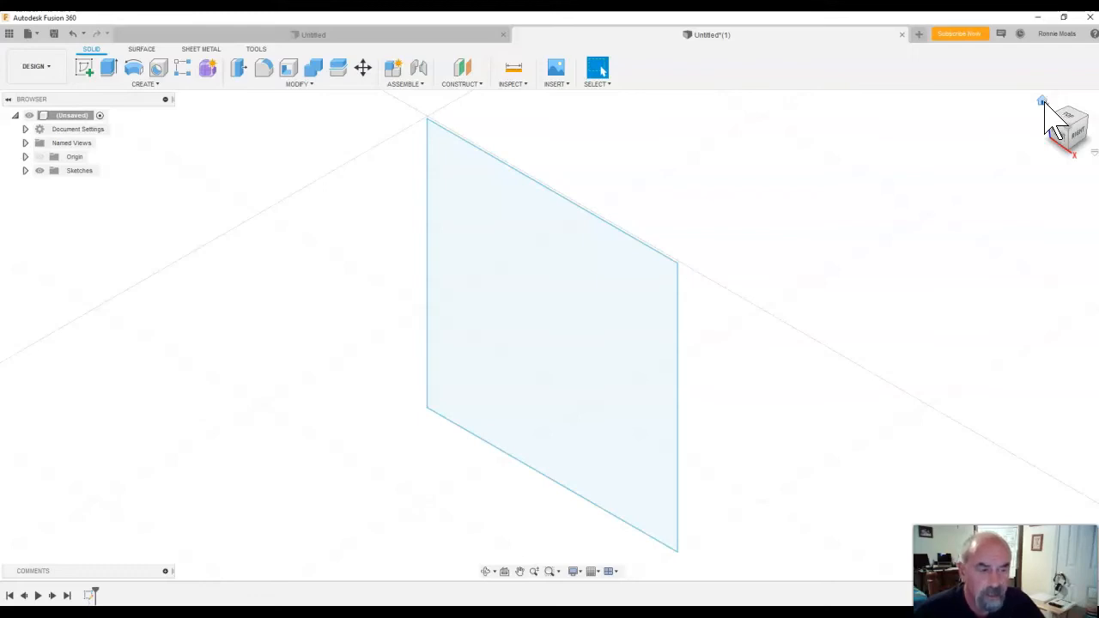
pyautogui.click(534, 571)
pyautogui.moveTo(538, 538); pyautogui.dragTo(548, 486)
pyautogui.click(535, 570)
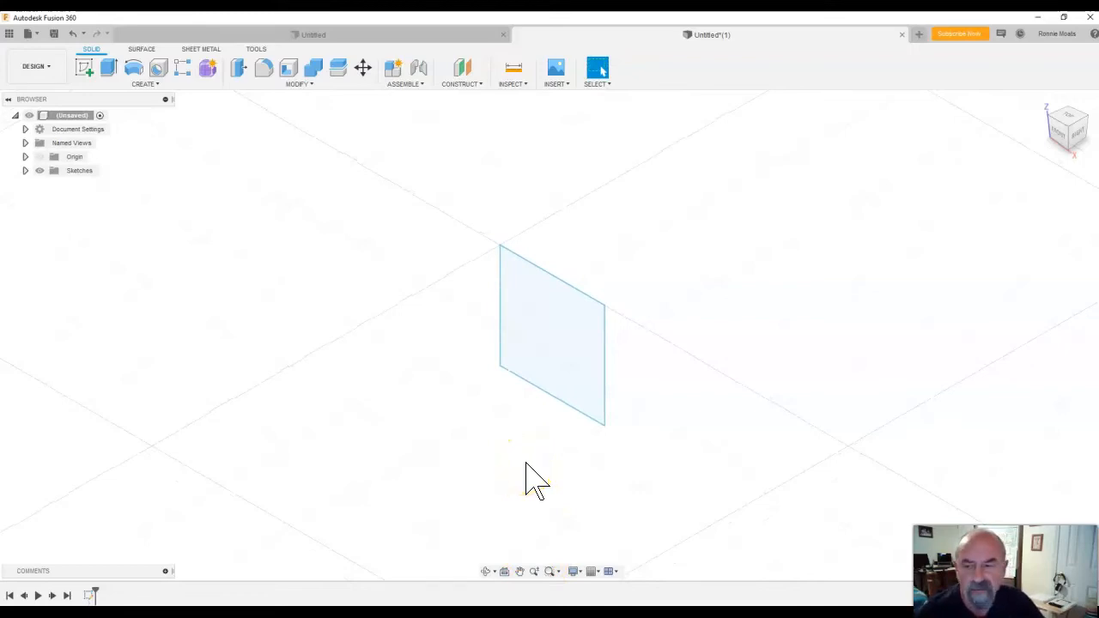
# Start an extrusion and review its direction and extent options, keeping it one-sided with a distance extent.
pyautogui.click(109, 60)
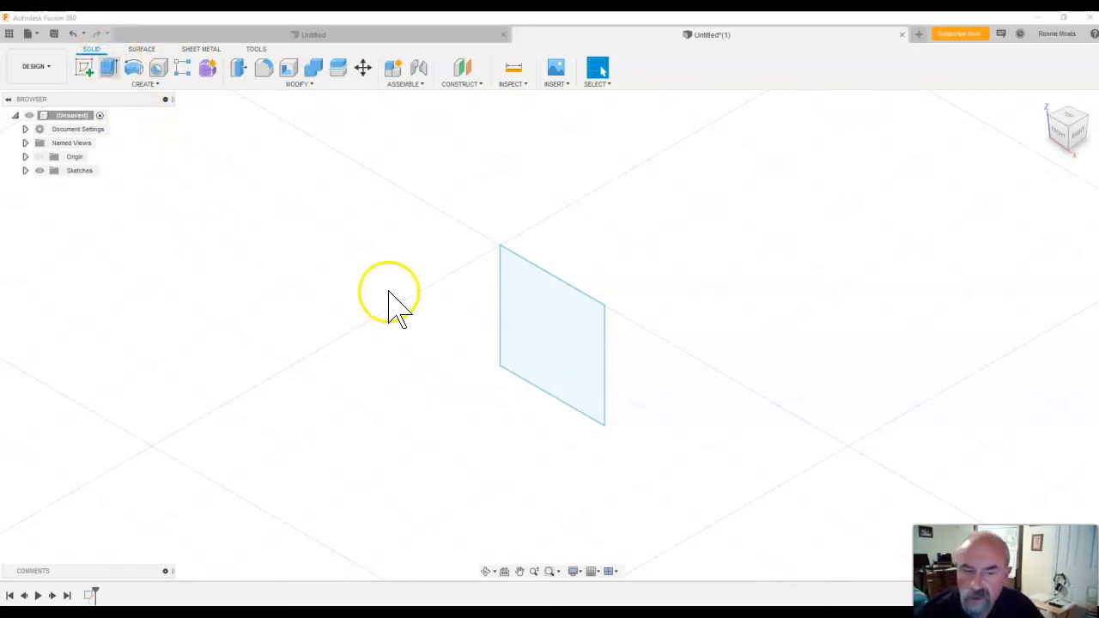
pyautogui.click(567, 330)
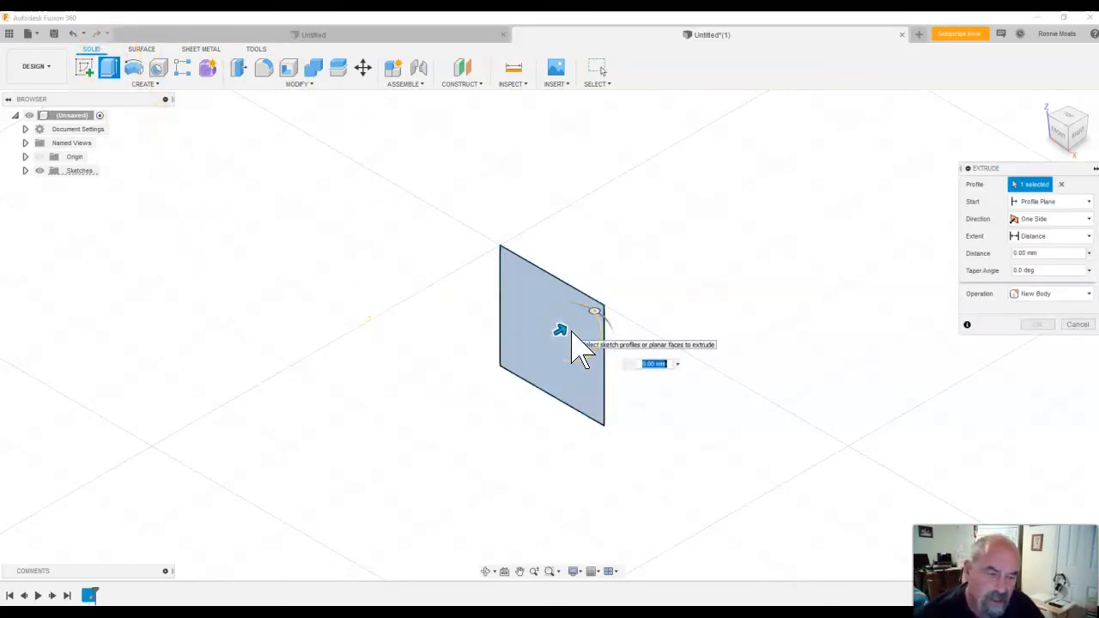
pyautogui.click(577, 340)
pyautogui.click(511, 385)
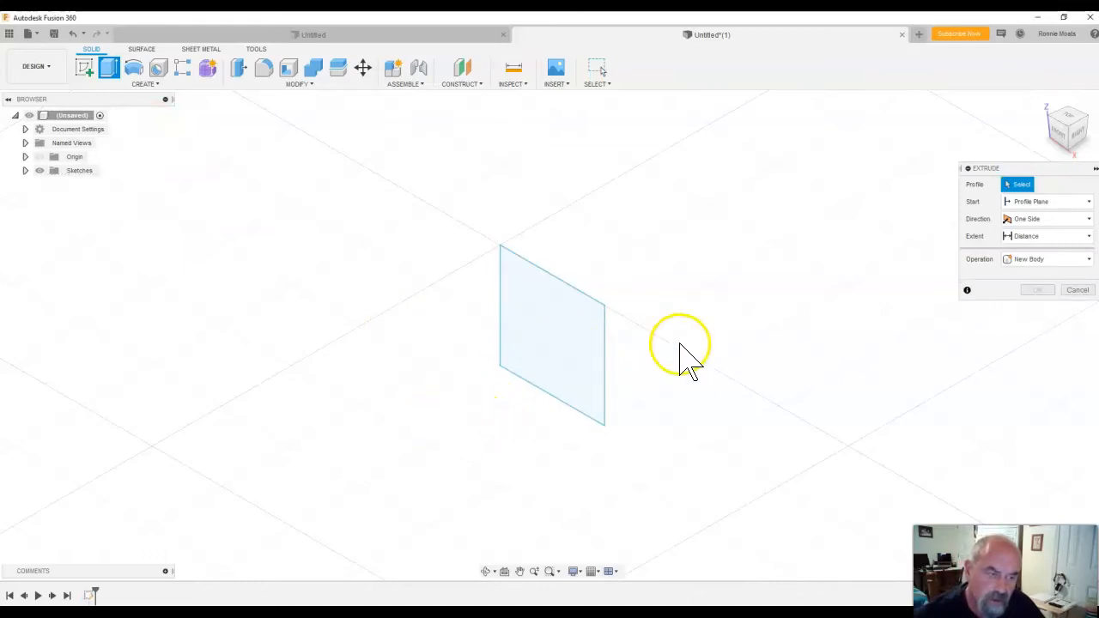
pyautogui.click(1089, 219)
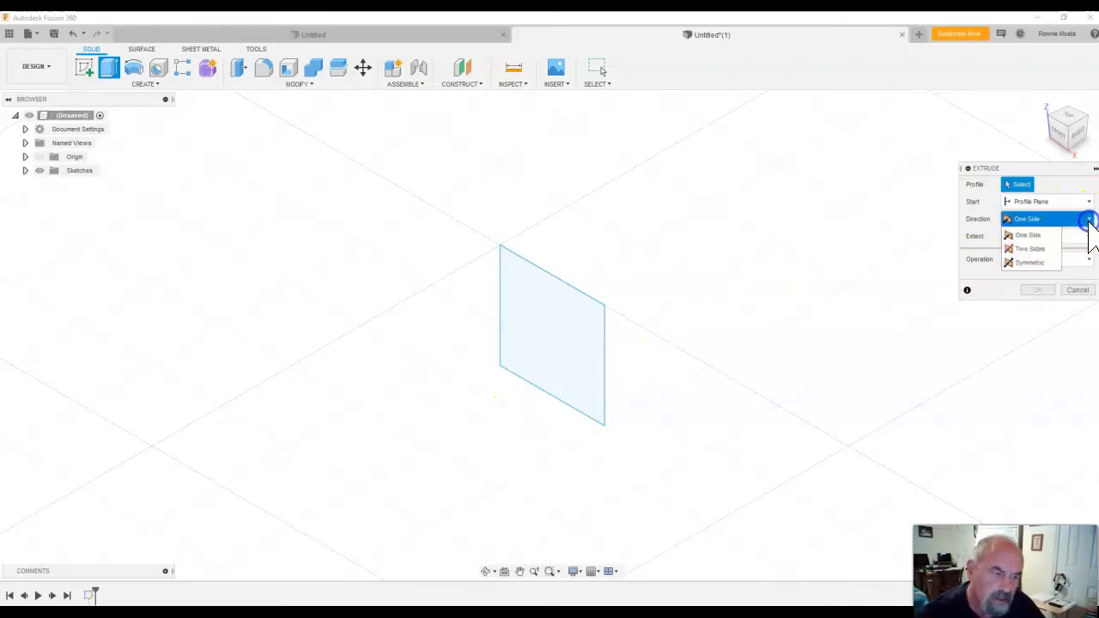
pyautogui.click(1037, 235)
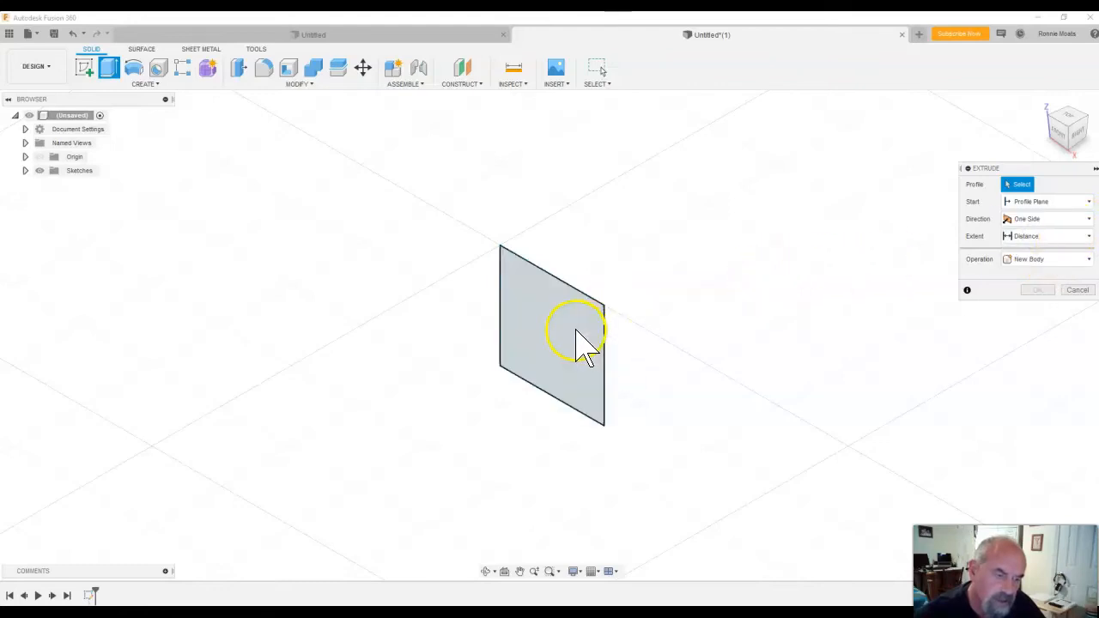
pyautogui.click(1052, 249)
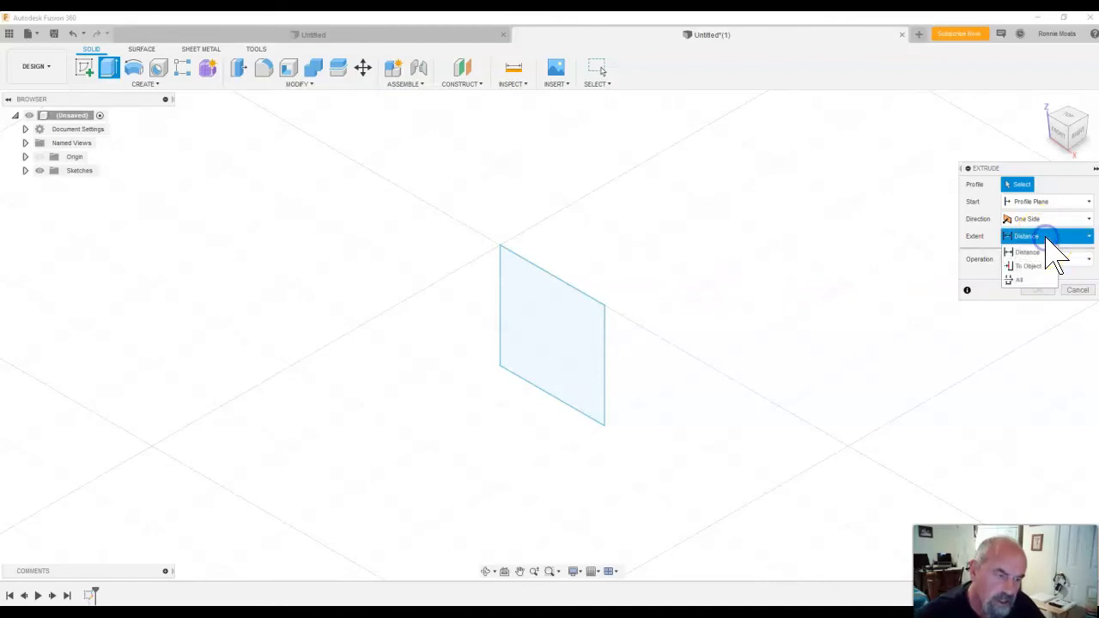
pyautogui.click(1049, 252)
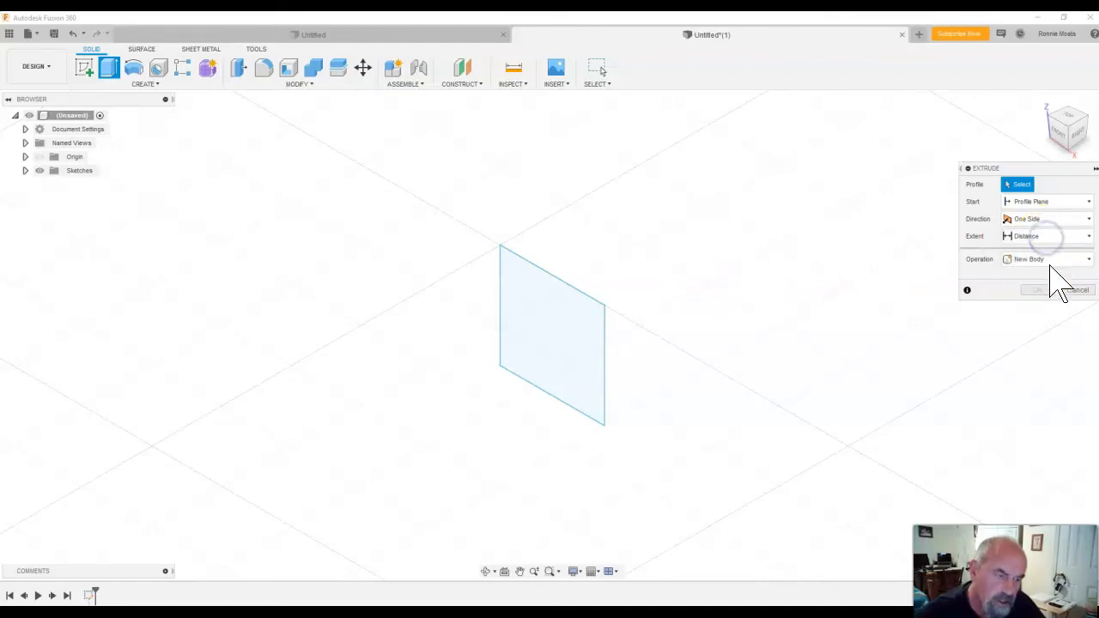
pyautogui.click(977, 311)
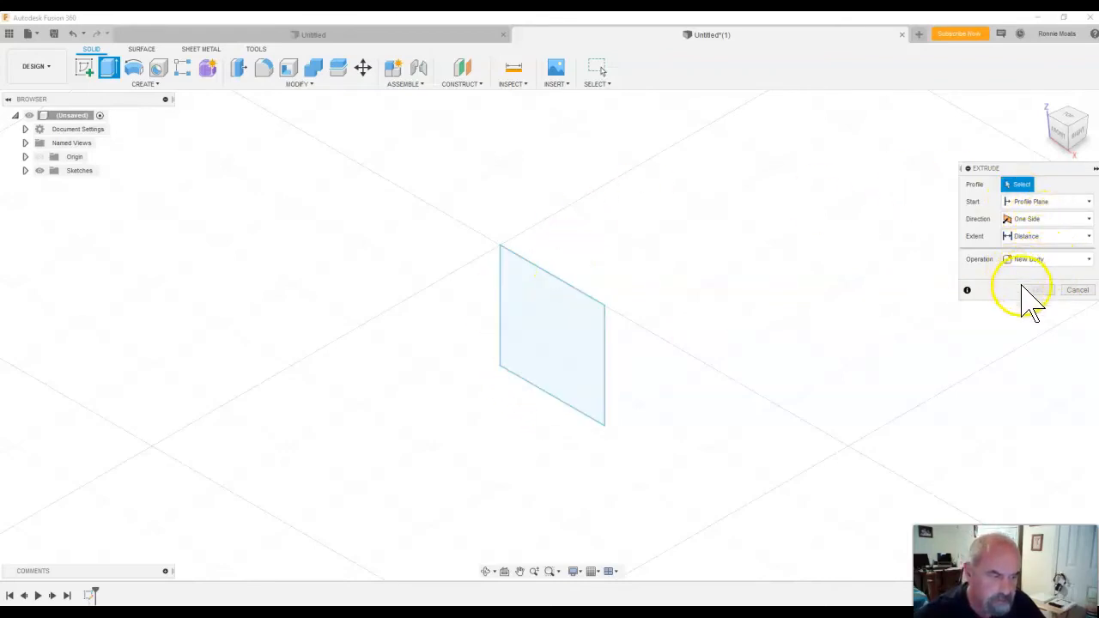
pyautogui.click(1088, 236)
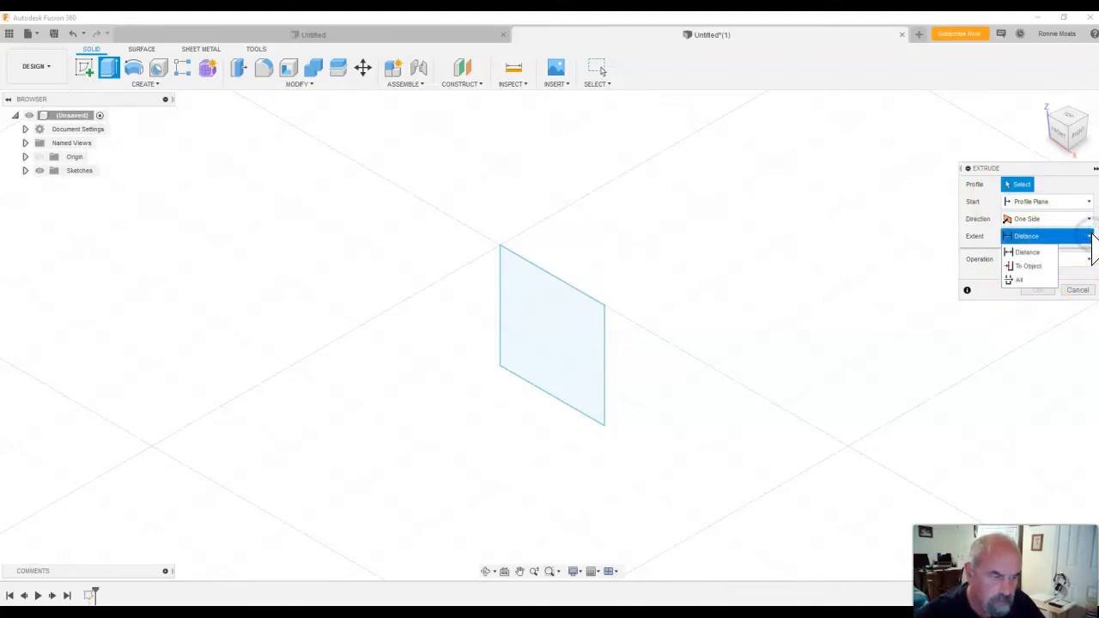
pyautogui.click(1090, 237)
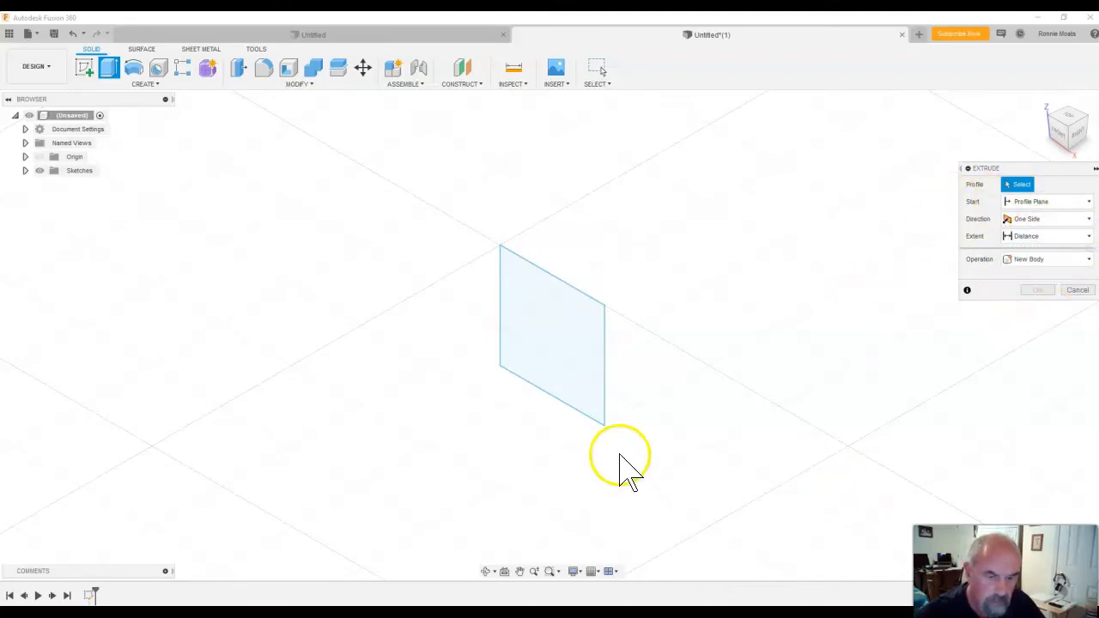
# Extrude the square profile 0.75 mm to one side as a new body.
pyautogui.click(544, 380)
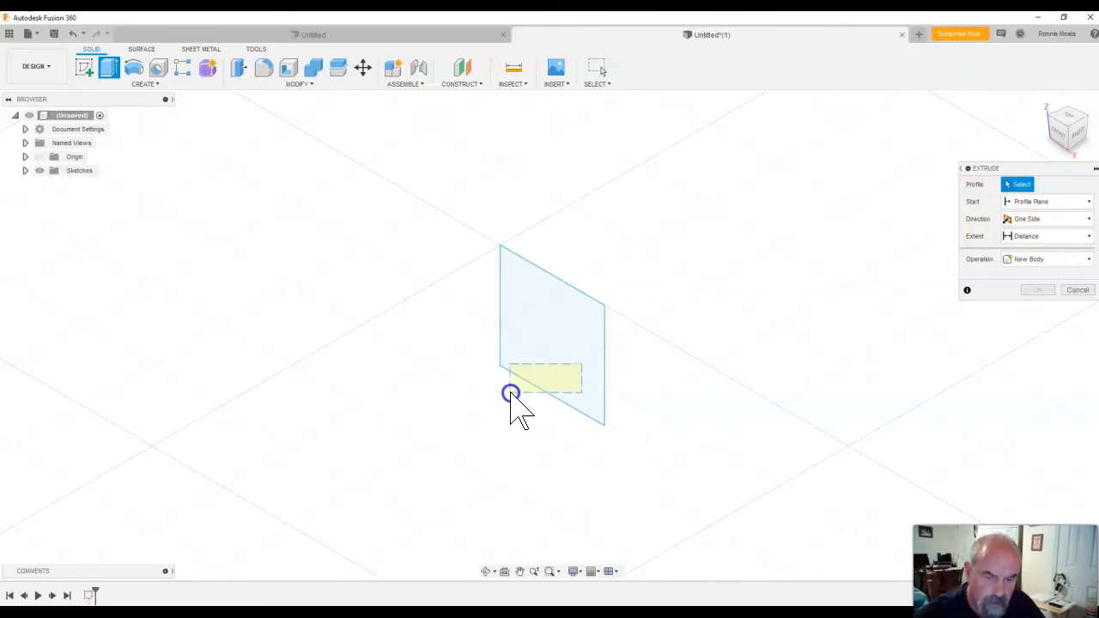
pyautogui.click(526, 395)
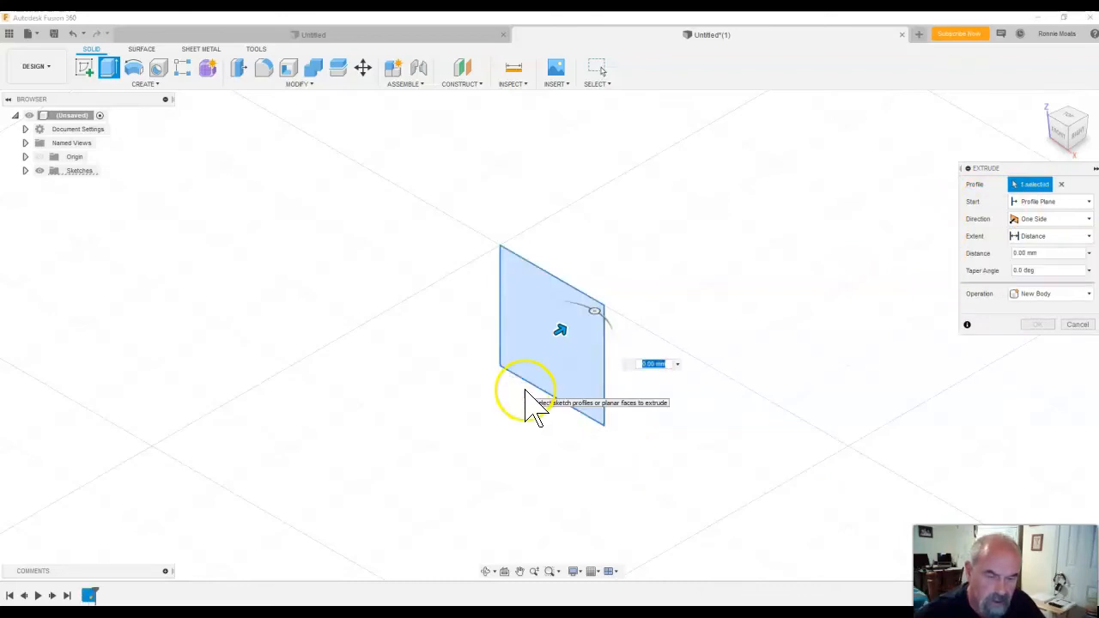
pyautogui.click(695, 365)
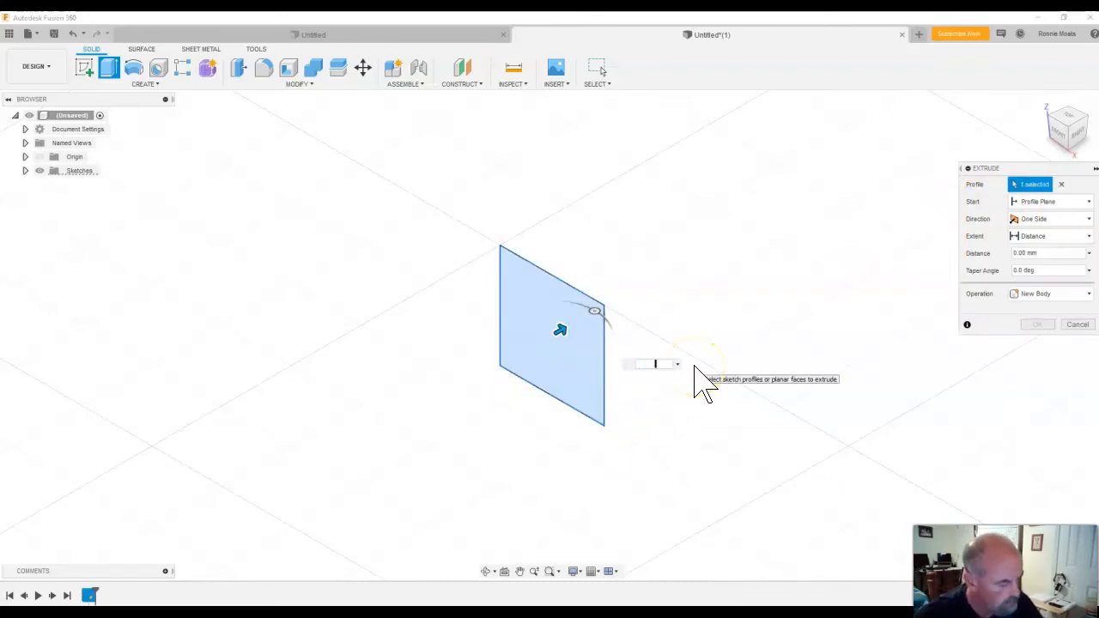
pyautogui.write('.7')
pyautogui.write('5')
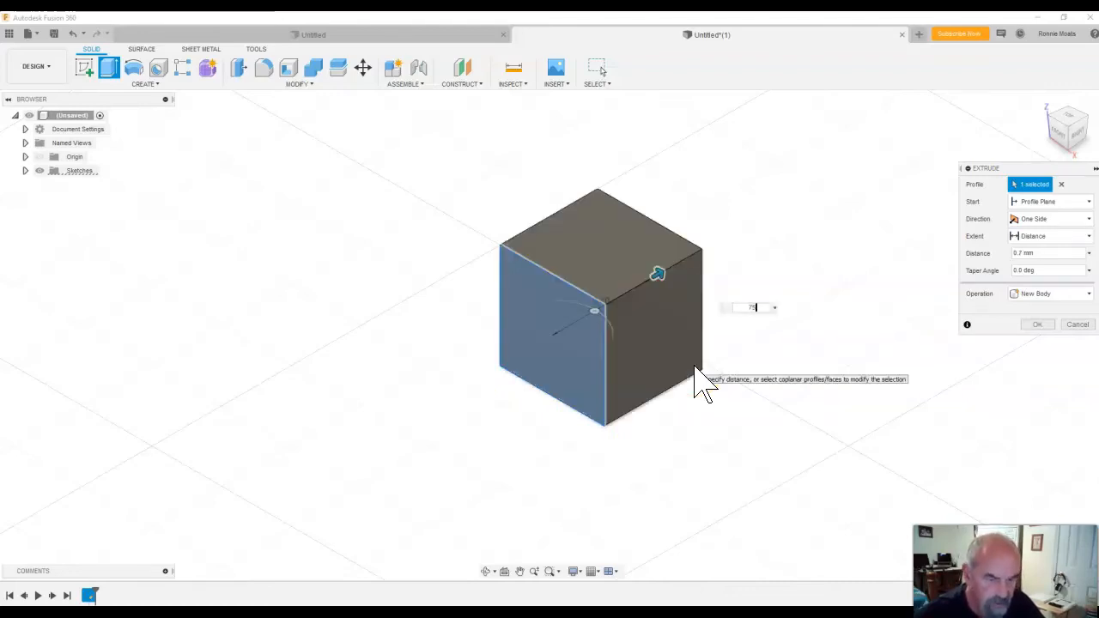
pyautogui.click(1080, 221)
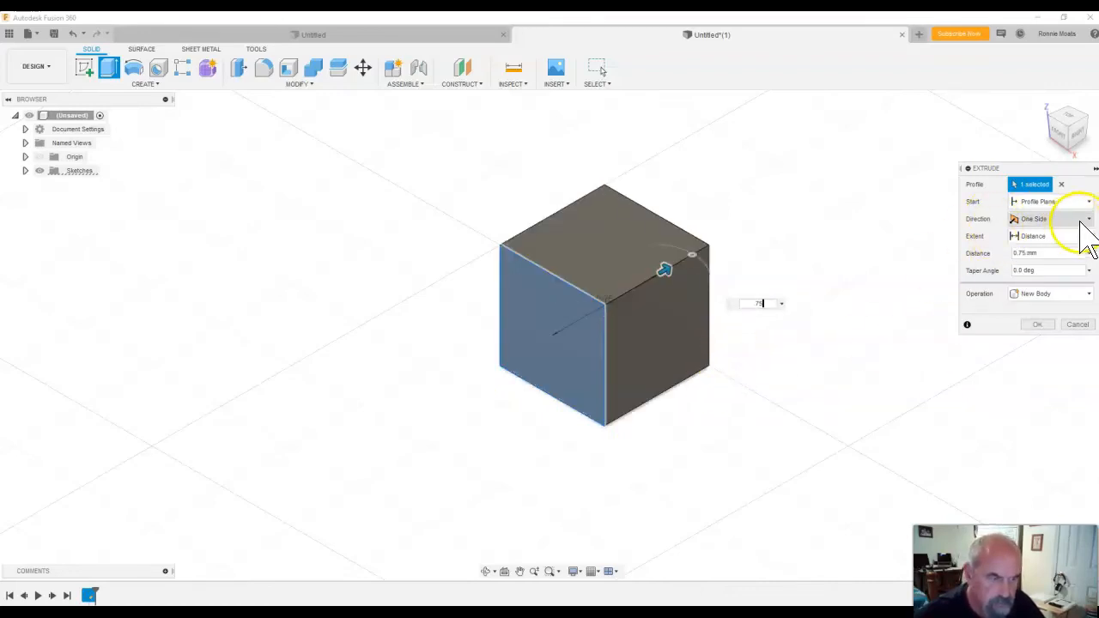
pyautogui.click(1057, 237)
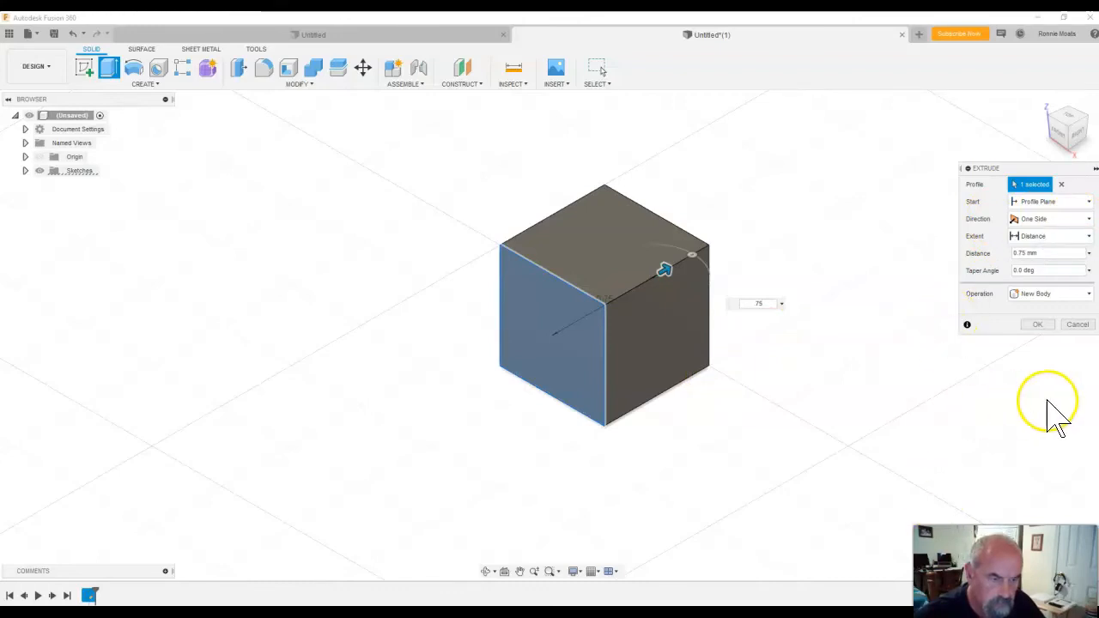
pyautogui.click(1038, 324)
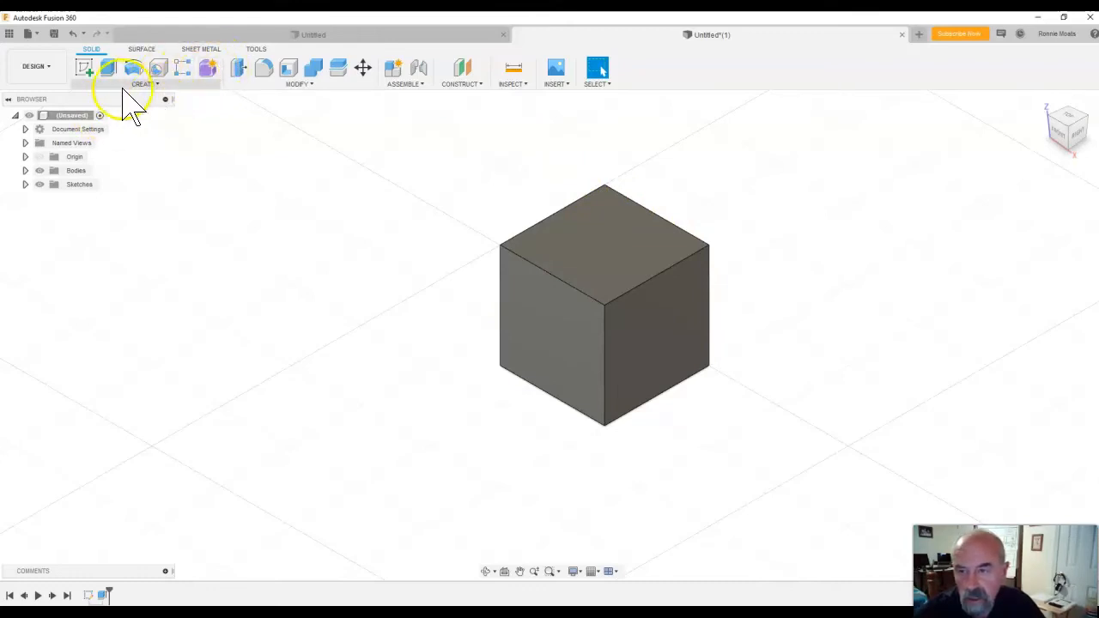
# On the cube's right face, sketch a two-point rectangle about 1.95 mm wide and 1.25 mm high from the face's lower far corner.
pyautogui.click(87, 74)
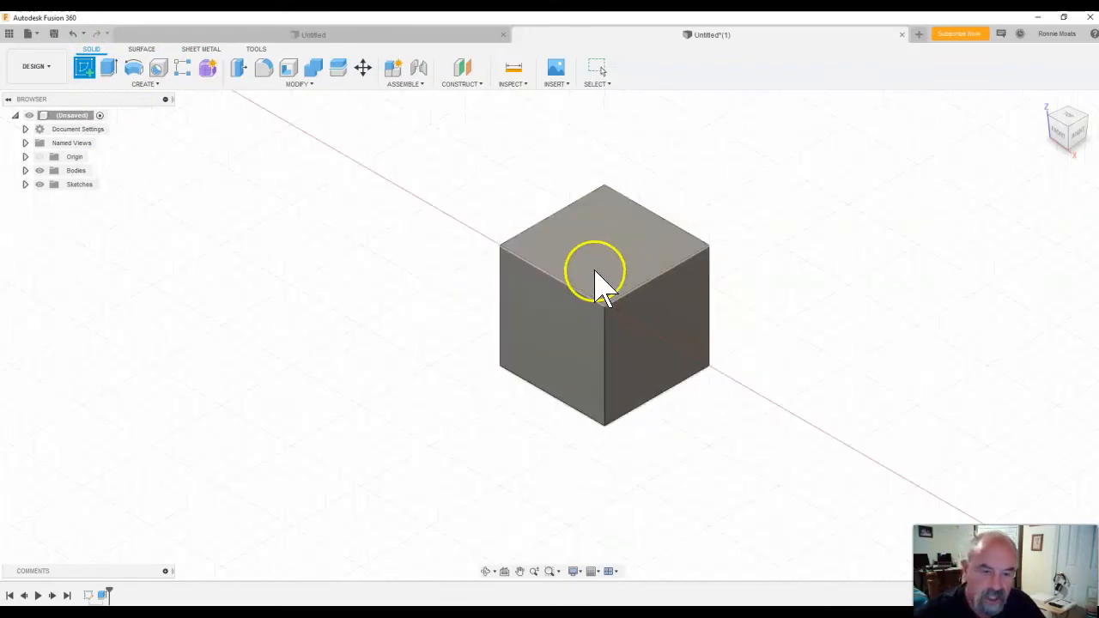
pyautogui.click(631, 329)
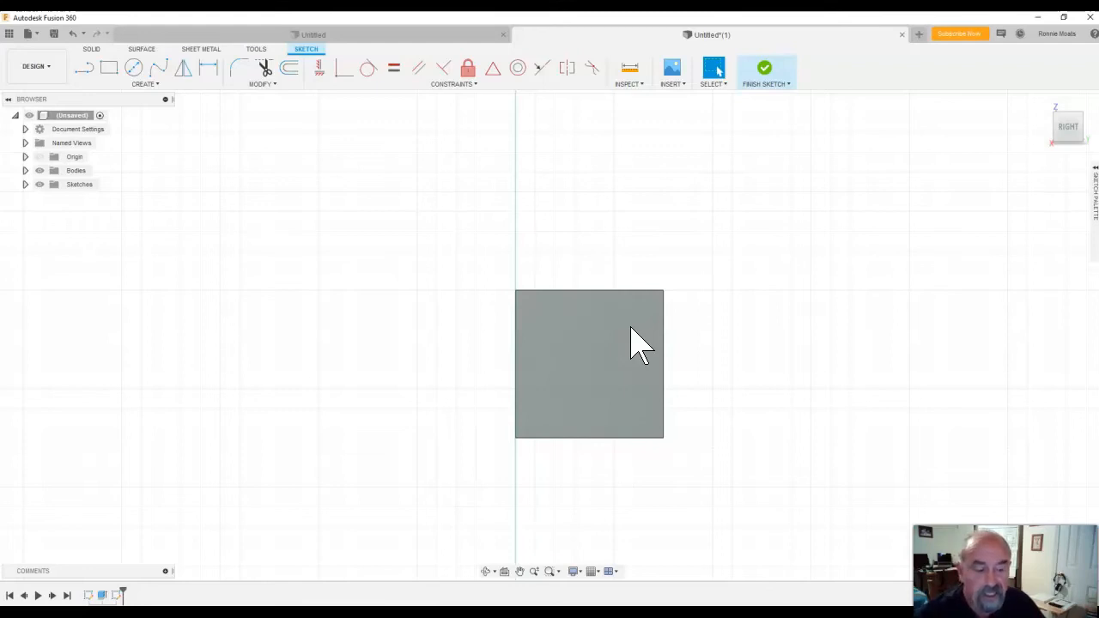
pyautogui.click(109, 70)
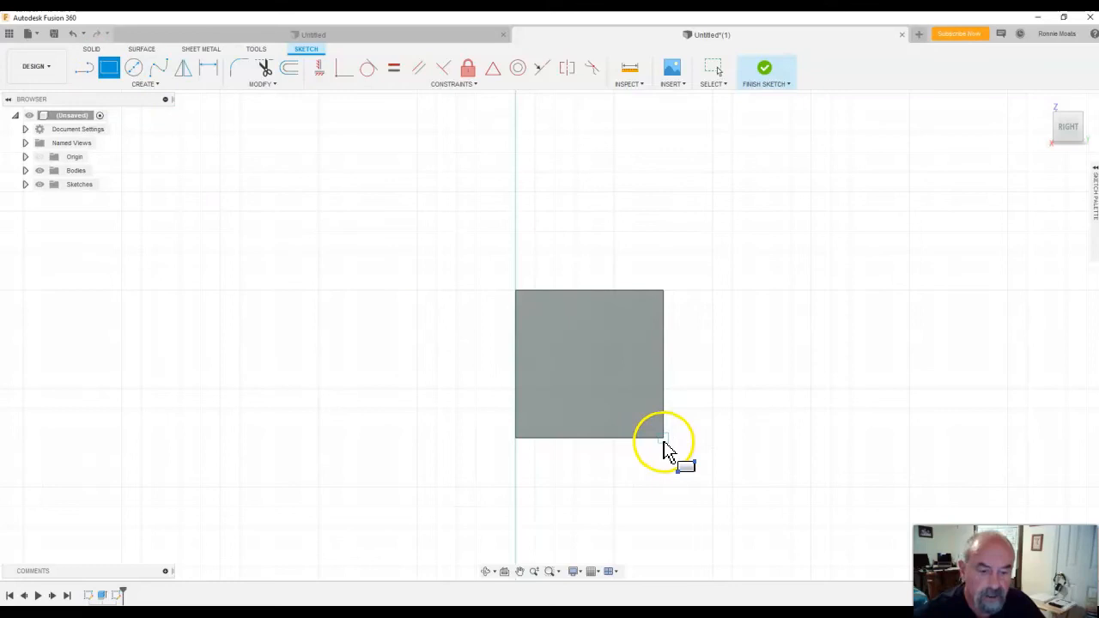
pyautogui.moveTo(663, 439); pyautogui.dragTo(279, 192)
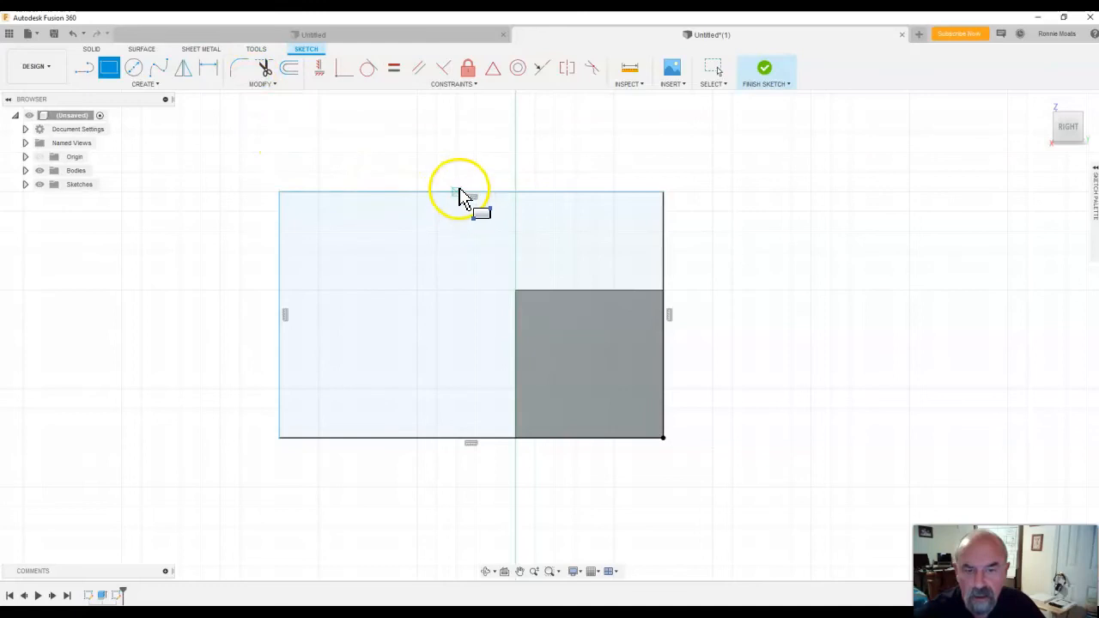
pyautogui.click(461, 196)
pyautogui.press('Tab')
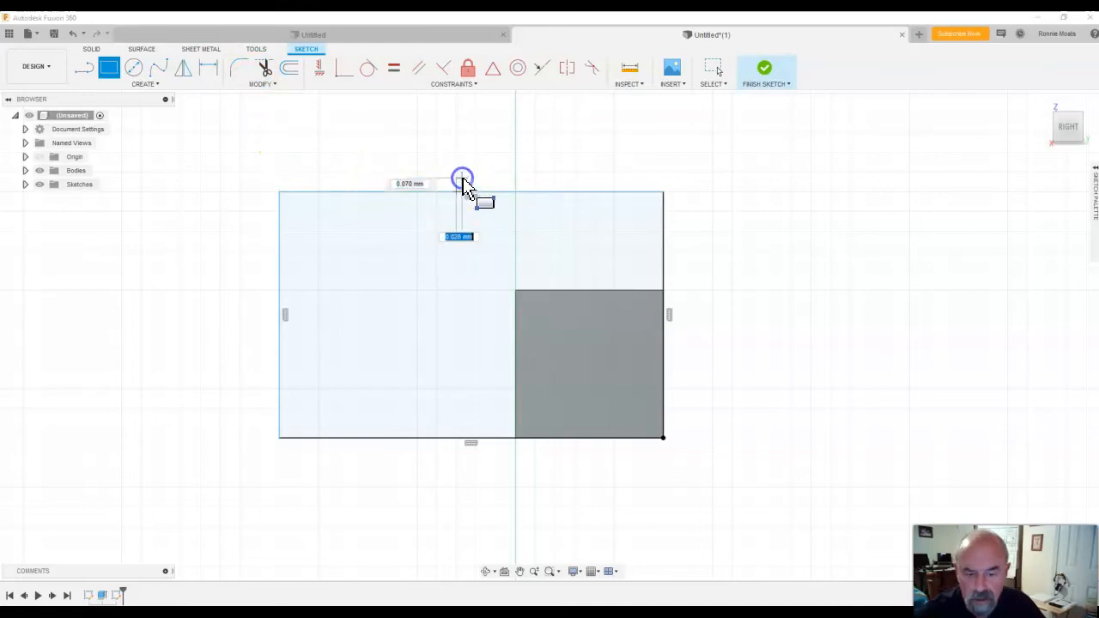
pyautogui.press('Escape')
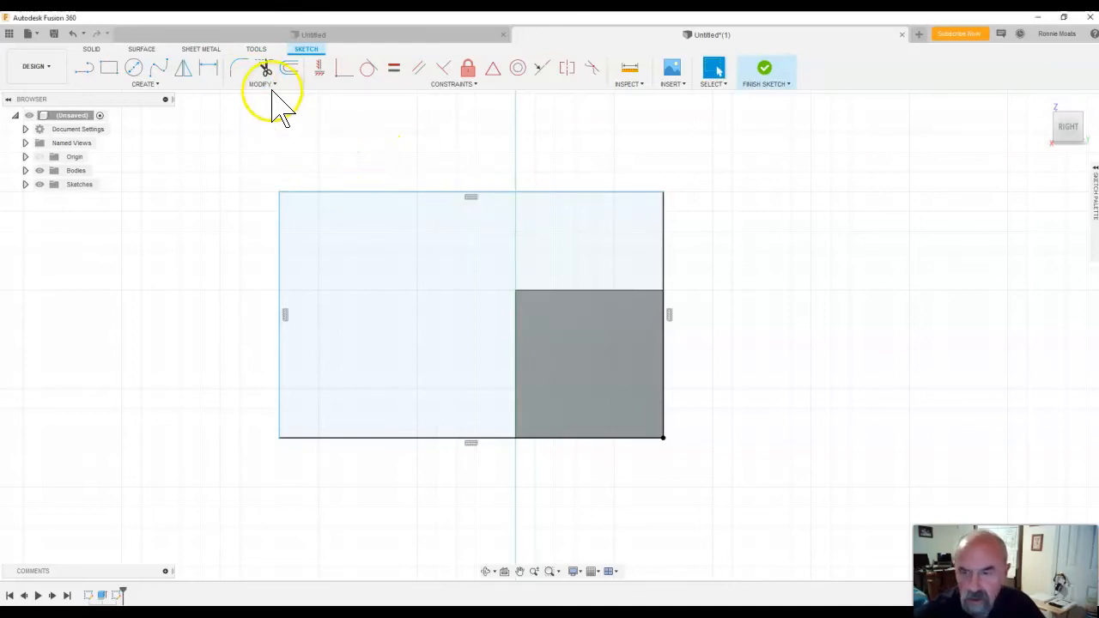
# Dimension the rectangle's upper edge and set its width to 2*.75 mm.
pyautogui.click(206, 70)
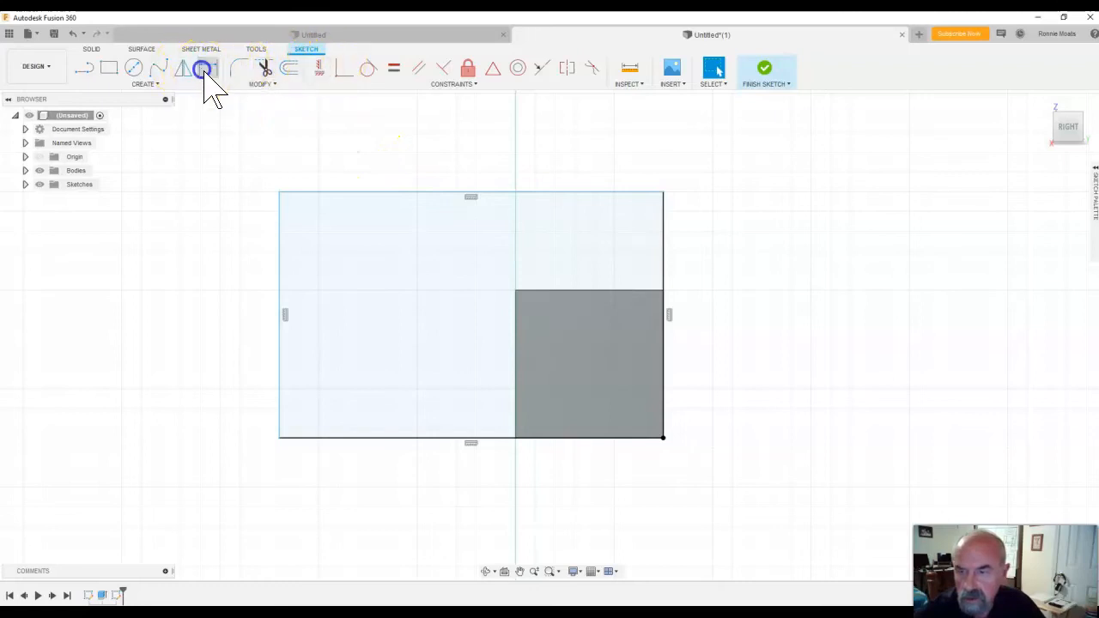
pyautogui.click(481, 194)
pyautogui.click(479, 171)
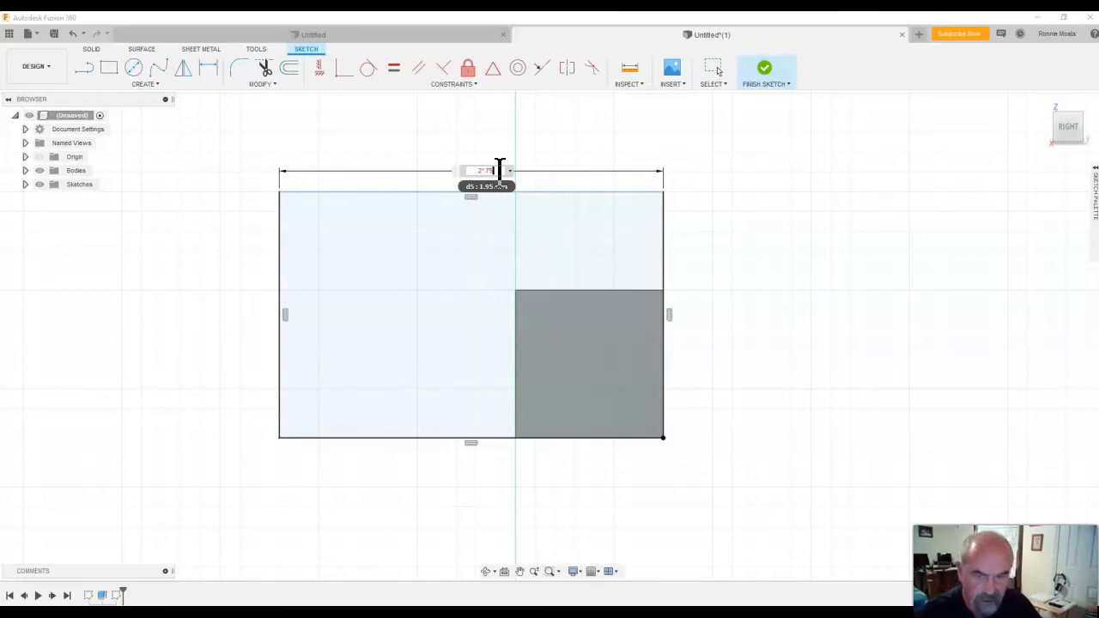
pyautogui.press('Return')
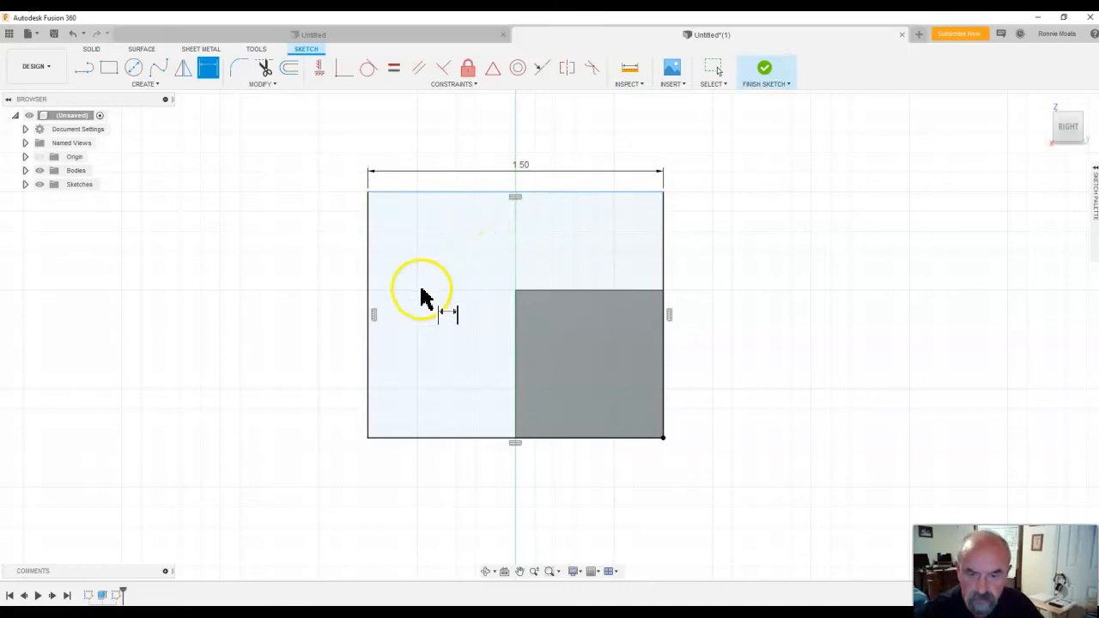
# Dimension the rectangle's height to 1.5 mm and finish the sketch.
pyautogui.click(369, 311)
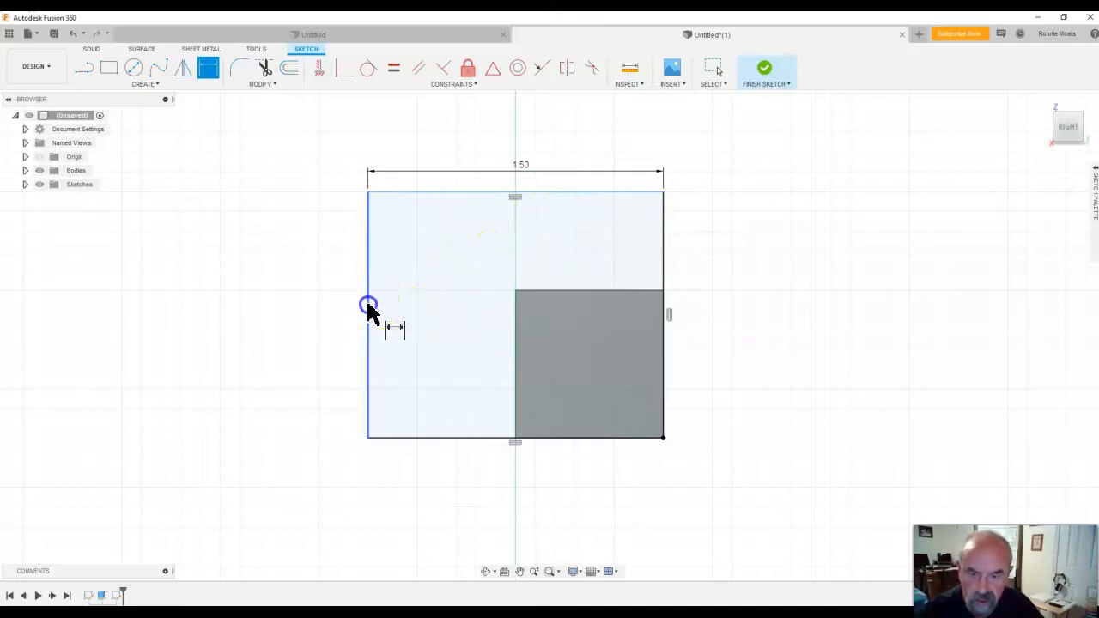
pyautogui.click(342, 311)
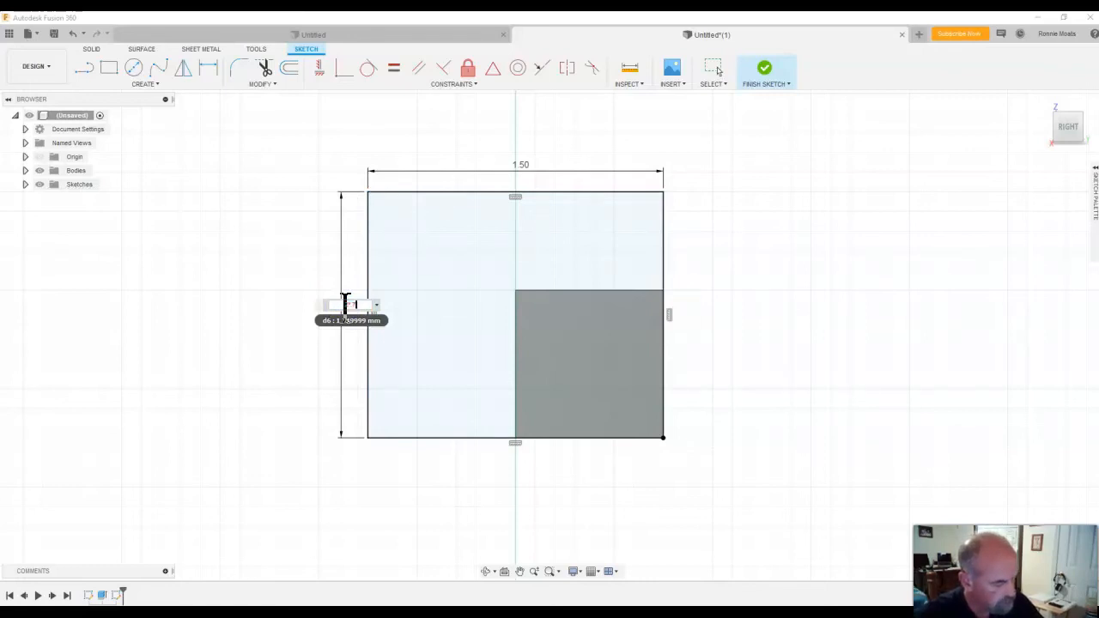
pyautogui.write('1.5')
pyautogui.press('Return')
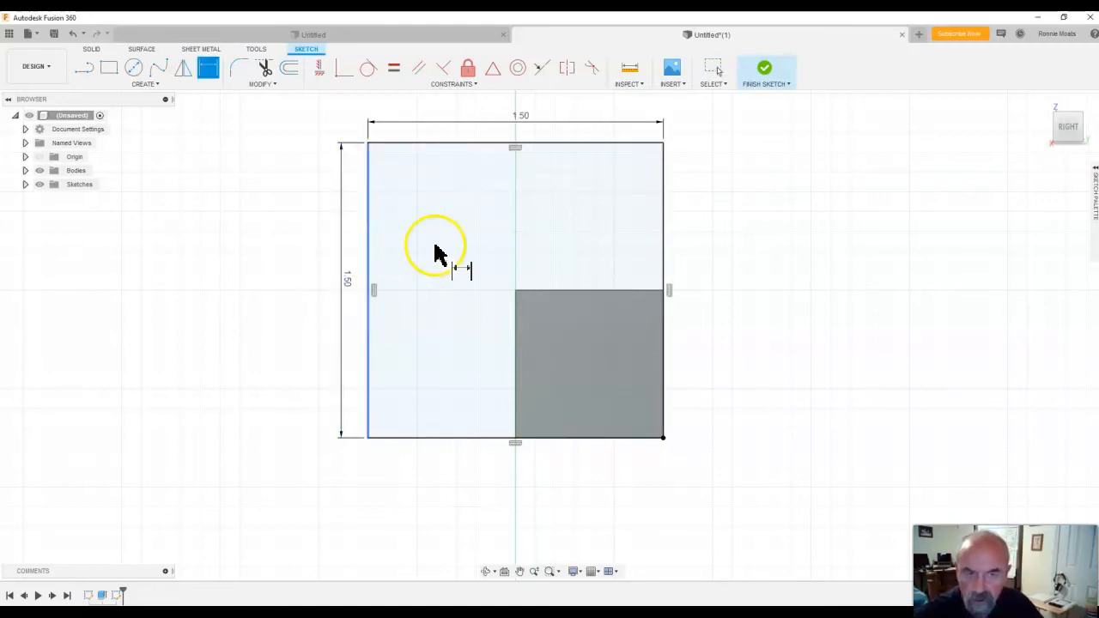
pyautogui.click(788, 80)
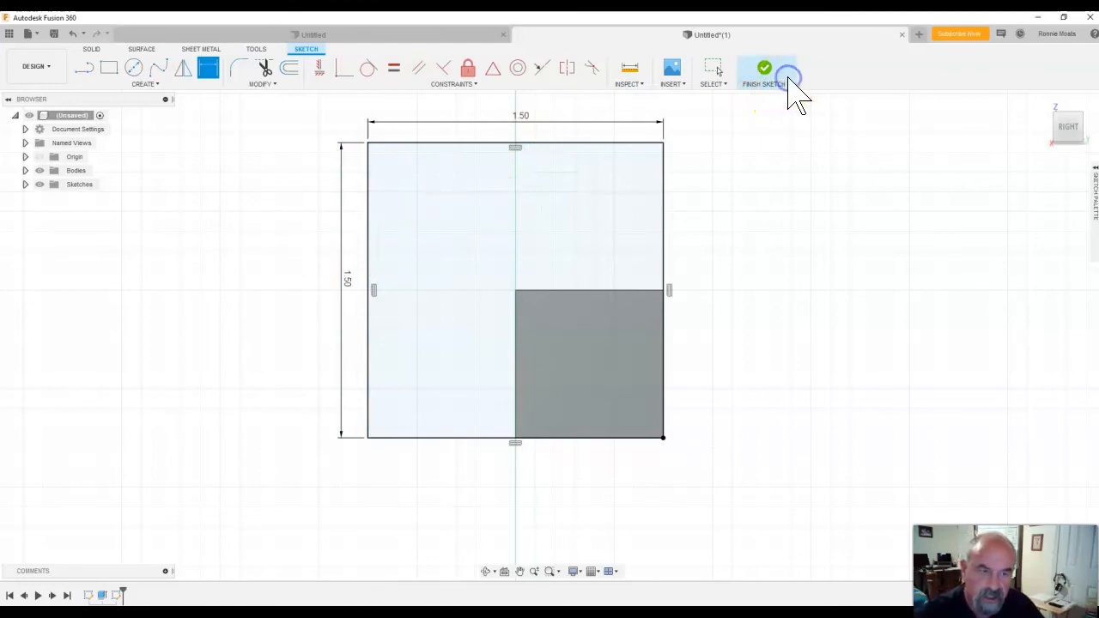
pyautogui.click(760, 69)
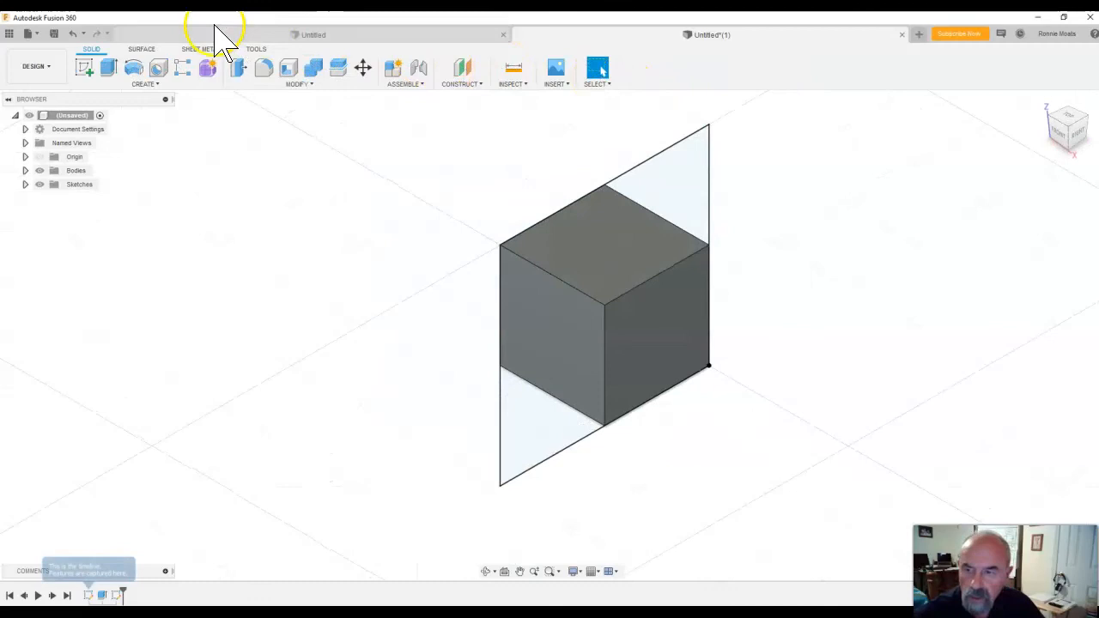
# Extrude both profiles of the 1.5 mm square sketch 0.75 mm to one side, joining the result to the existing cube.
pyautogui.click(111, 73)
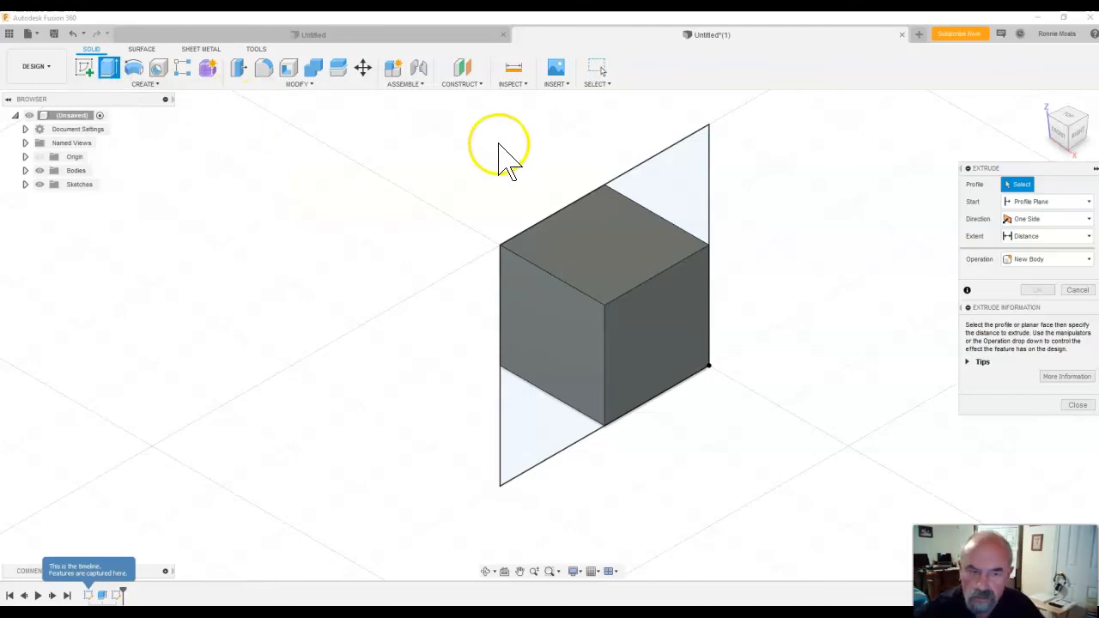
pyautogui.click(674, 202)
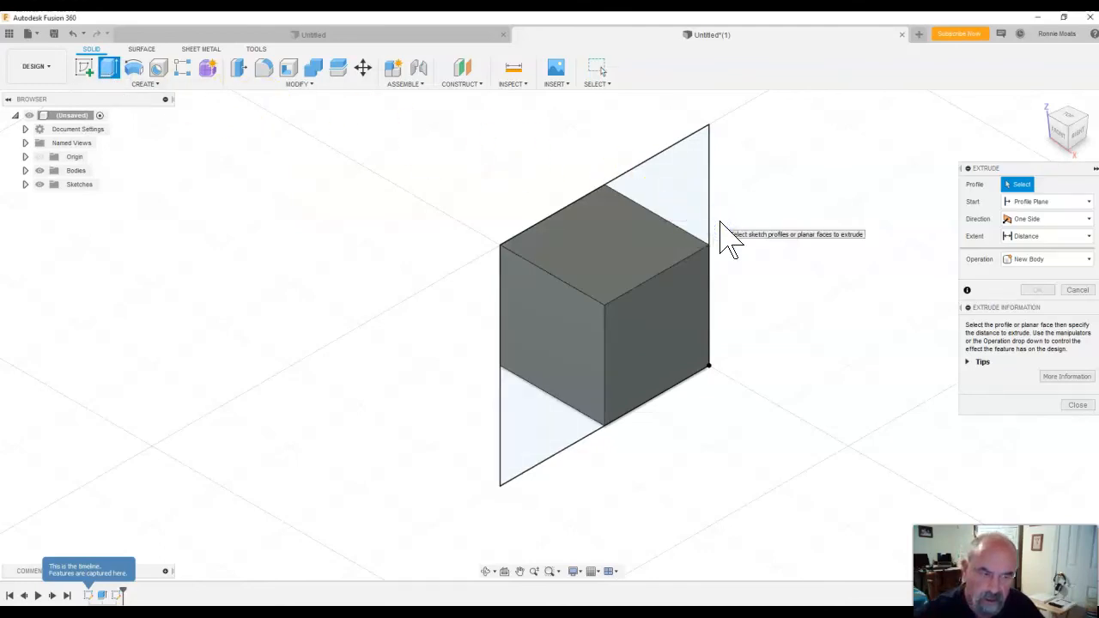
pyautogui.click(707, 226)
pyautogui.click(675, 287)
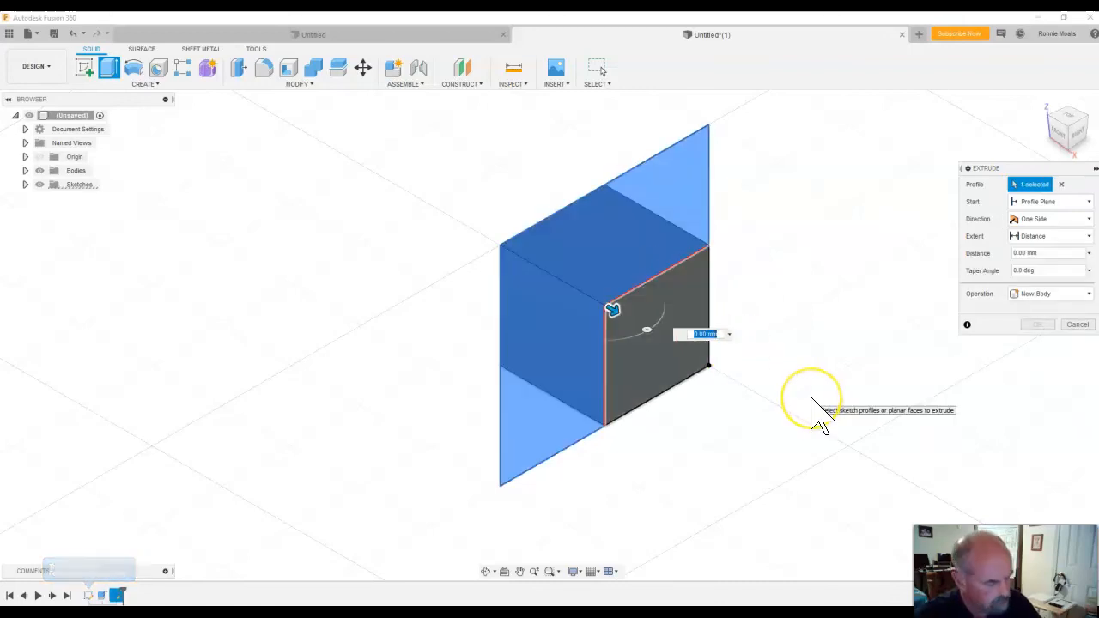
pyautogui.write('.75')
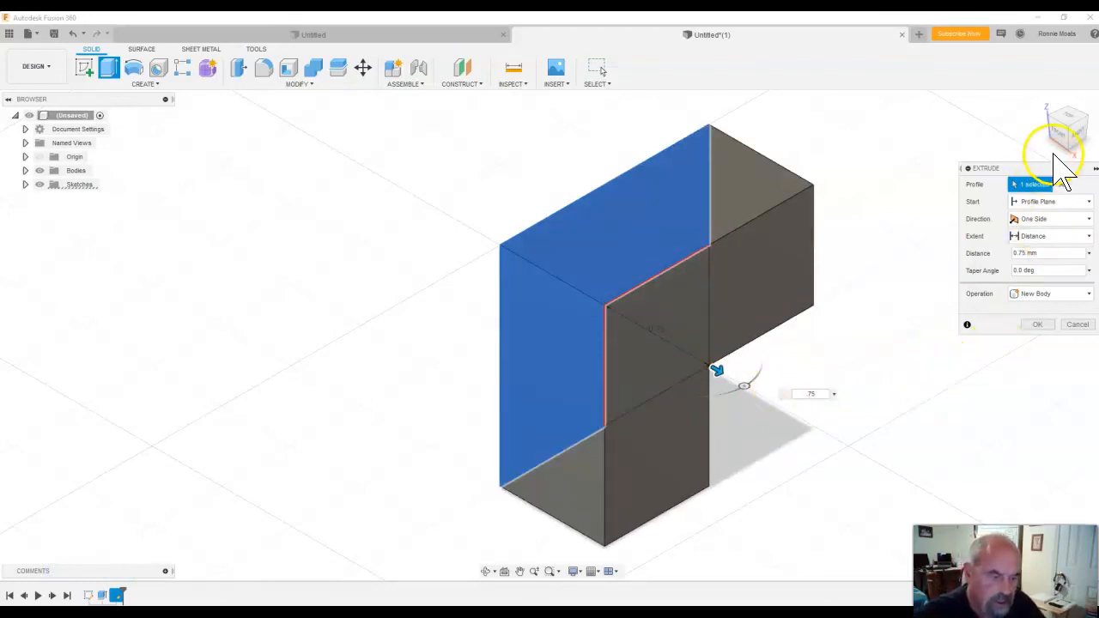
pyautogui.moveTo(1076, 142); pyautogui.dragTo(1028, 126)
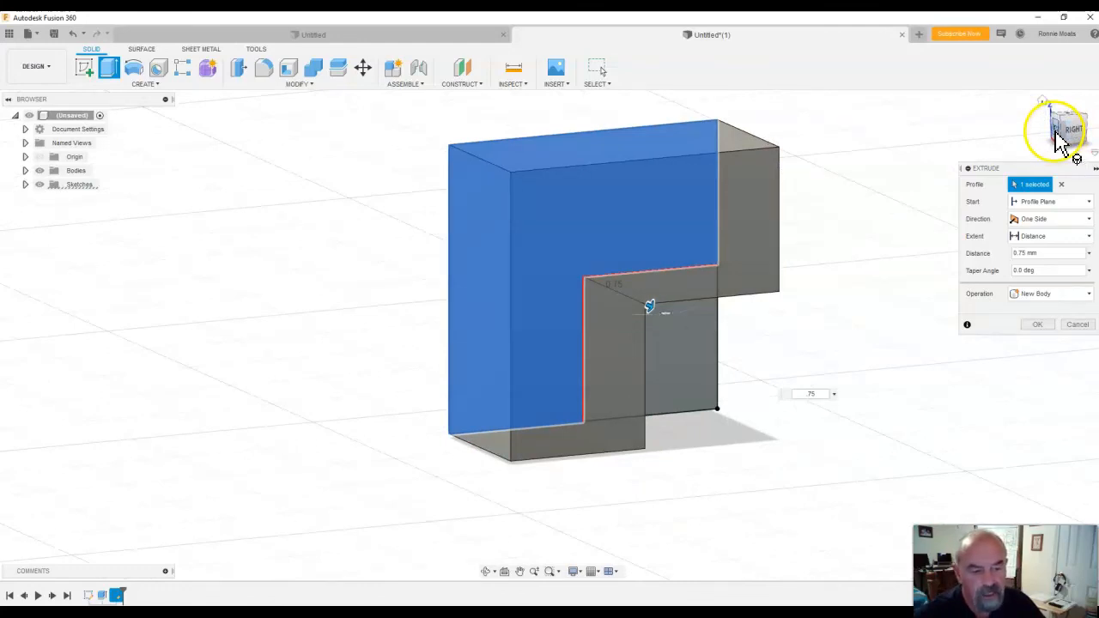
pyautogui.click(703, 339)
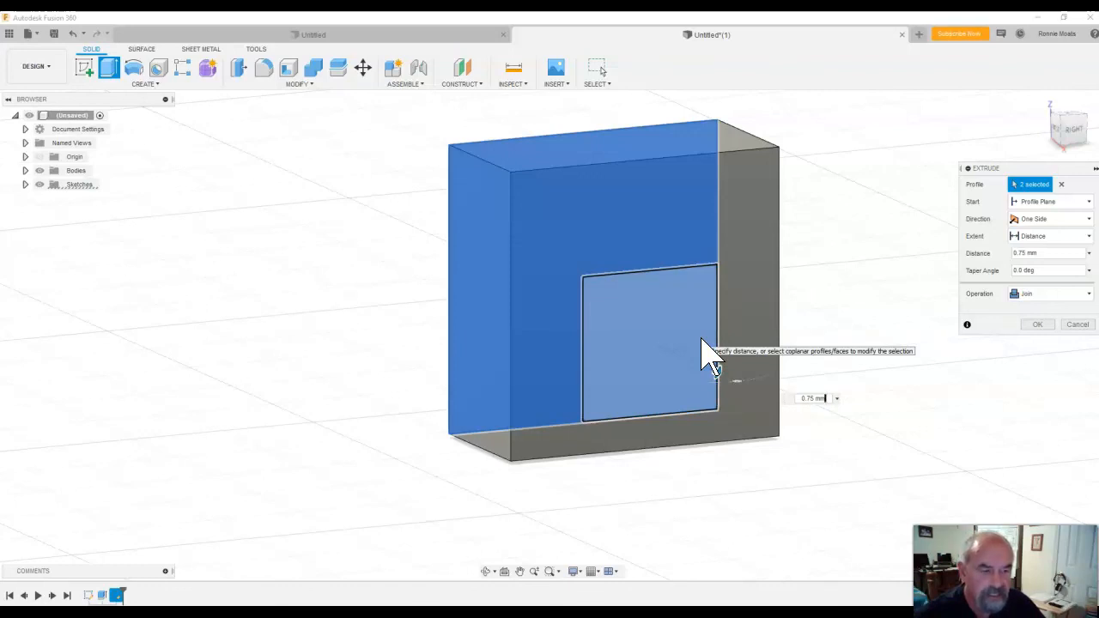
pyautogui.click(1035, 325)
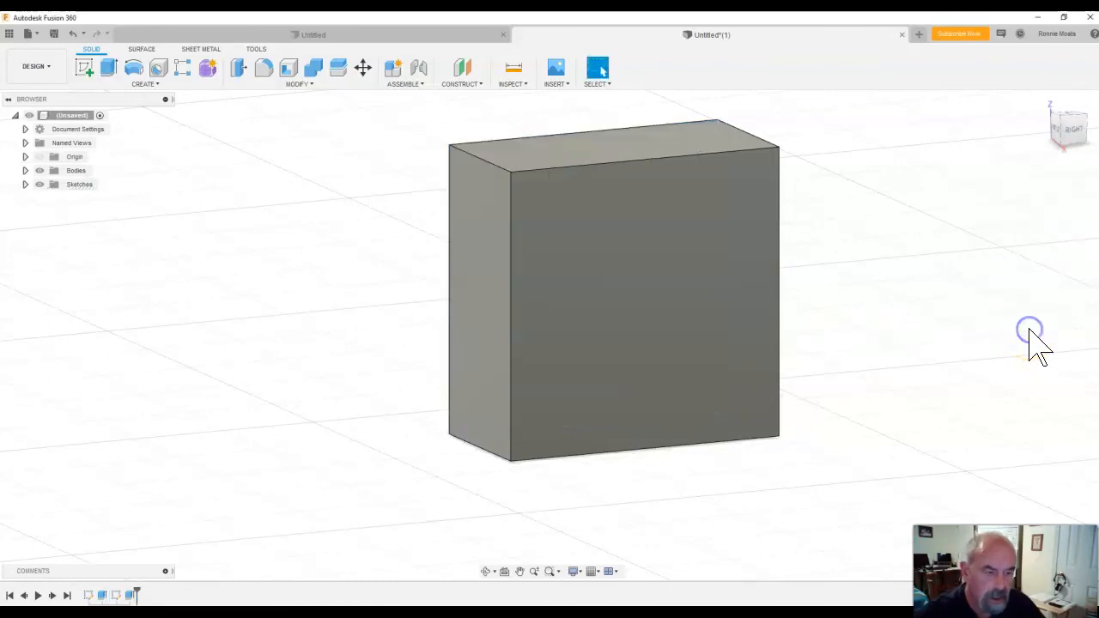
pyautogui.click(1065, 141)
pyautogui.moveTo(1067, 138)
pyautogui.mouseDown()
pyautogui.moveTo(1078, 176)
pyautogui.moveTo(1088, 164)
pyautogui.moveTo(1094, 179)
pyautogui.mouseUp()
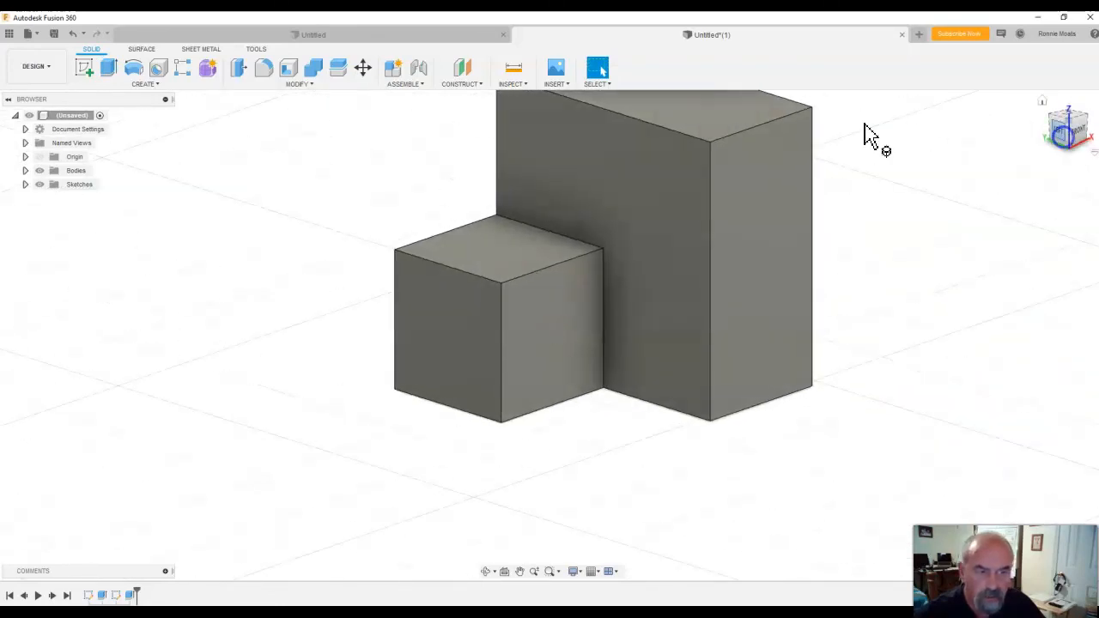
# Look over the available projects, libraries and samples in the data panel and close it again.
pyautogui.click(9, 34)
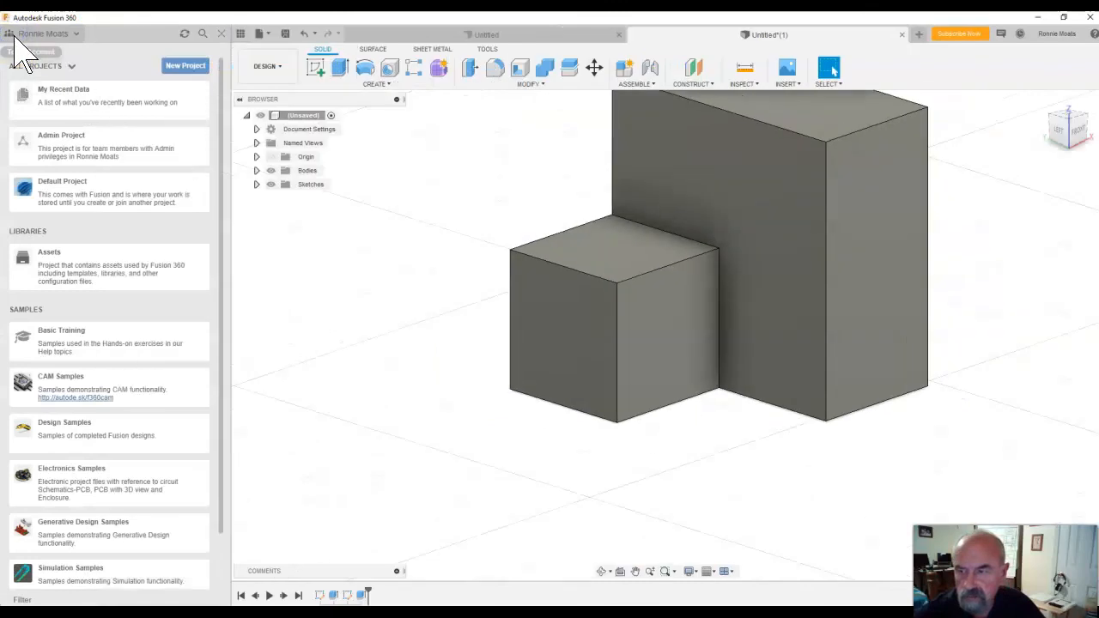
pyautogui.click(15, 35)
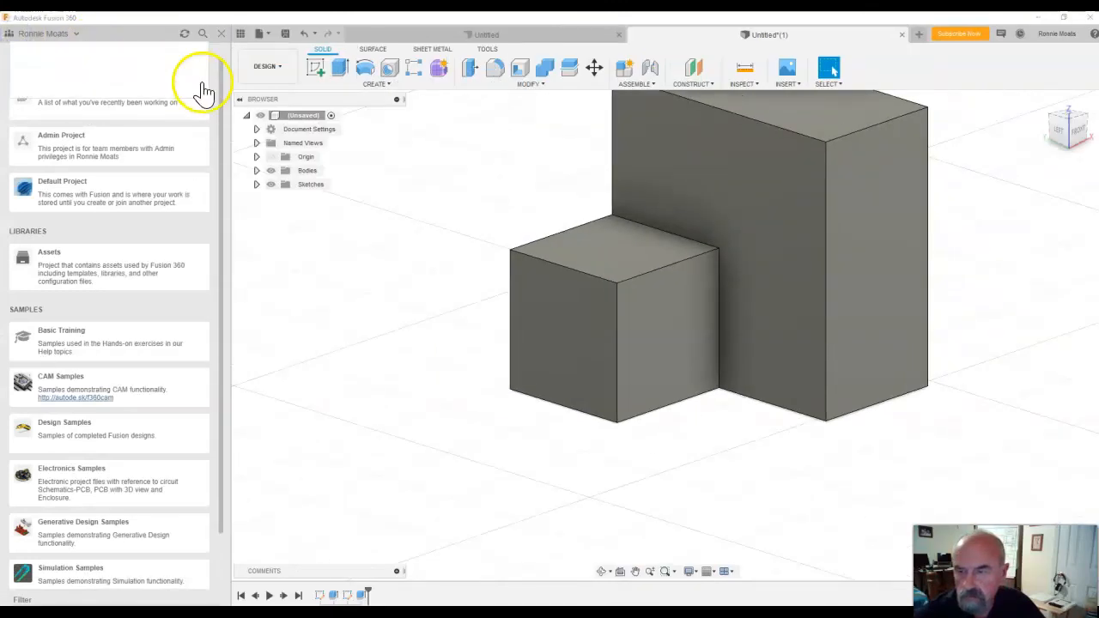
pyautogui.click(223, 38)
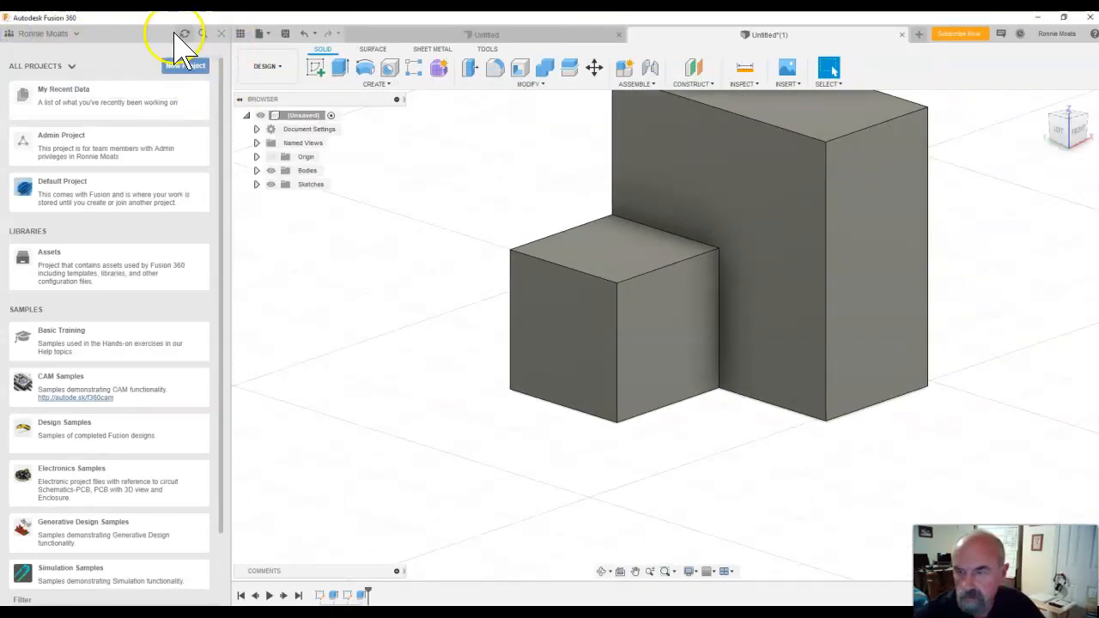
pyautogui.click(221, 34)
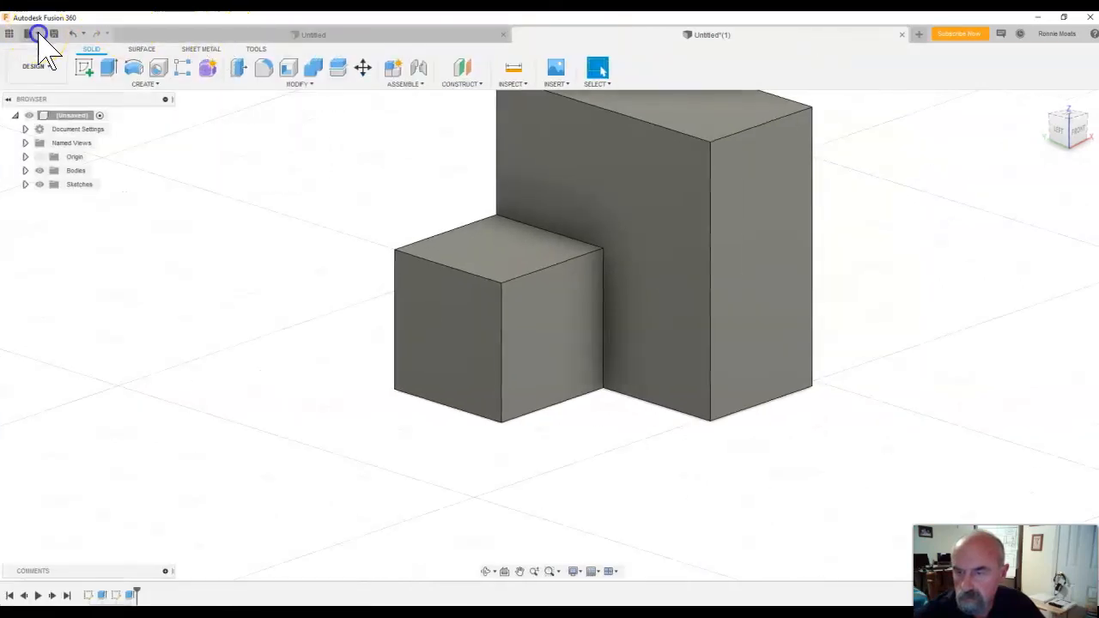
# Save the design as "Puzzle part 1" in the Admin Project.
pyautogui.click(34, 34)
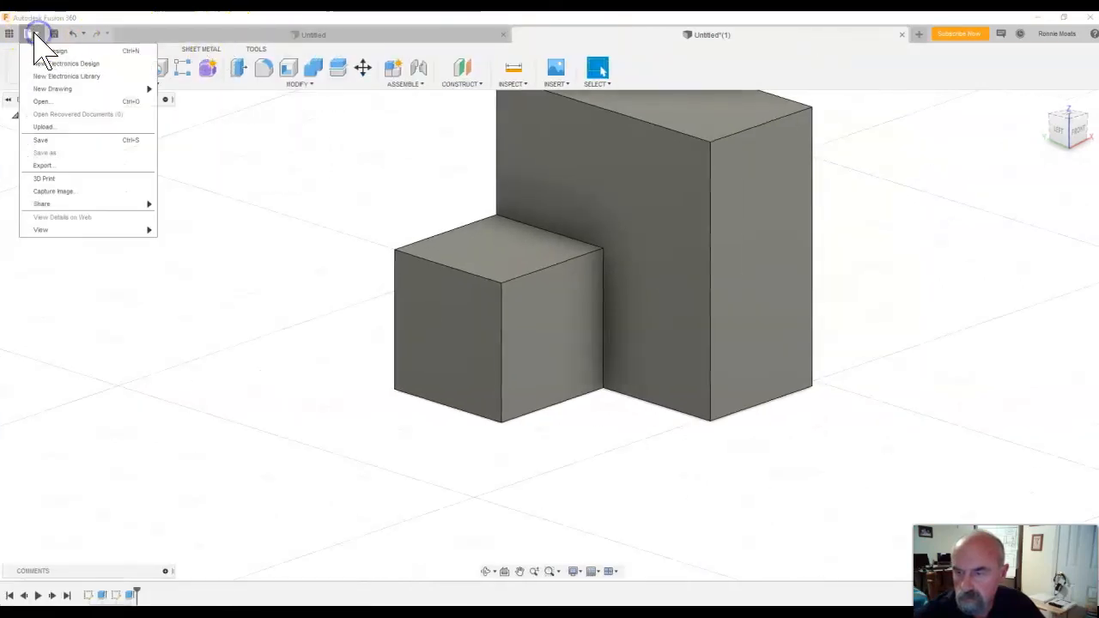
pyautogui.click(53, 140)
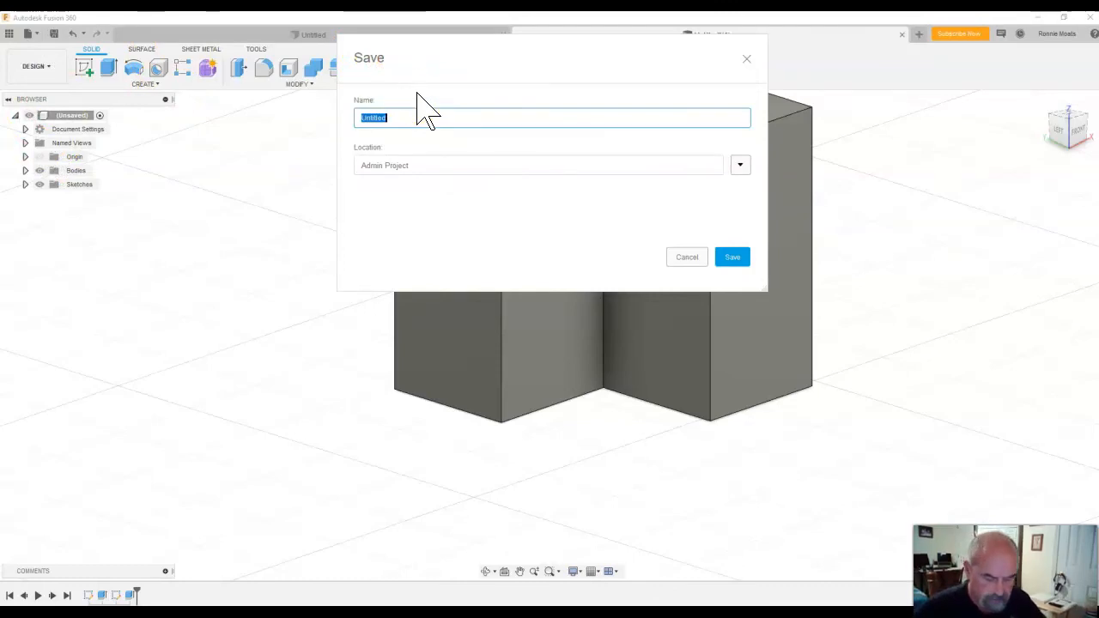
pyautogui.write('Puzzle par')
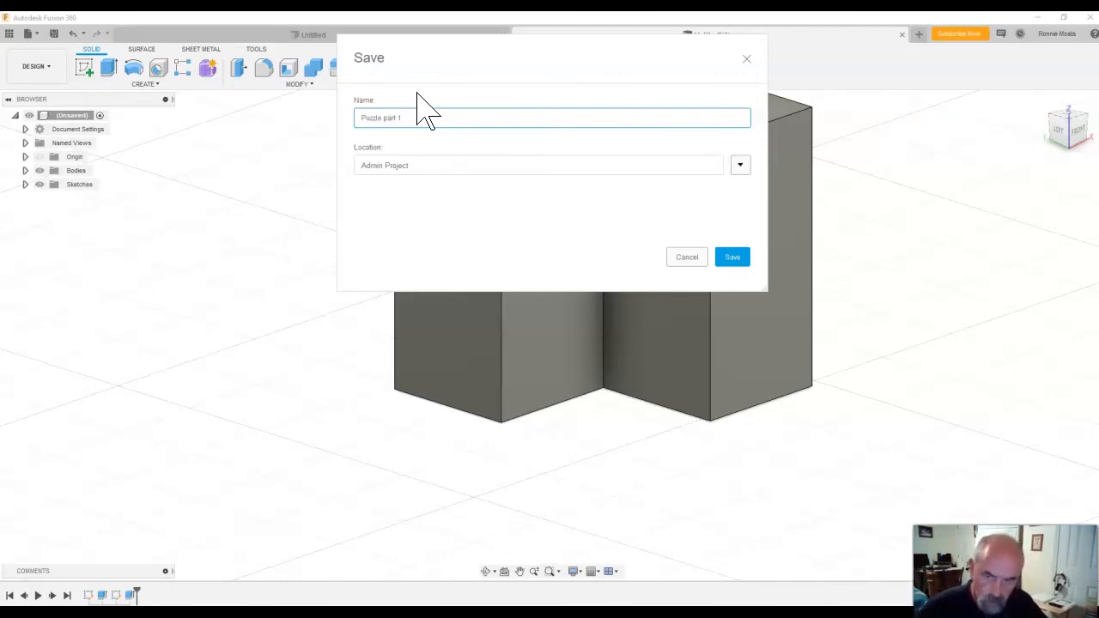
pyautogui.write('t 1')
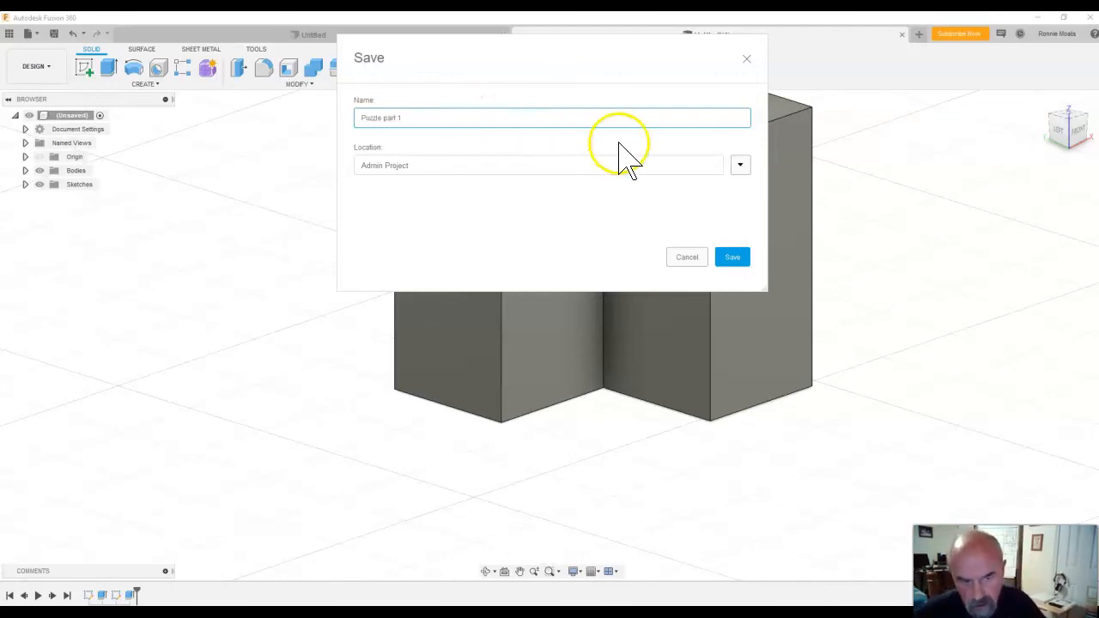
pyautogui.click(740, 166)
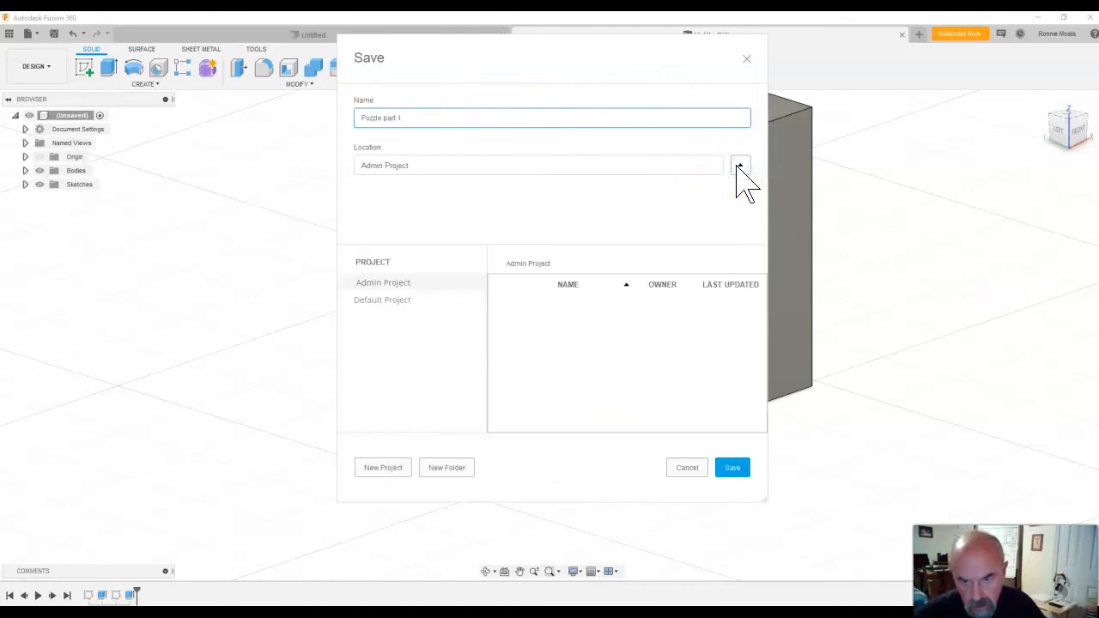
pyautogui.click(740, 167)
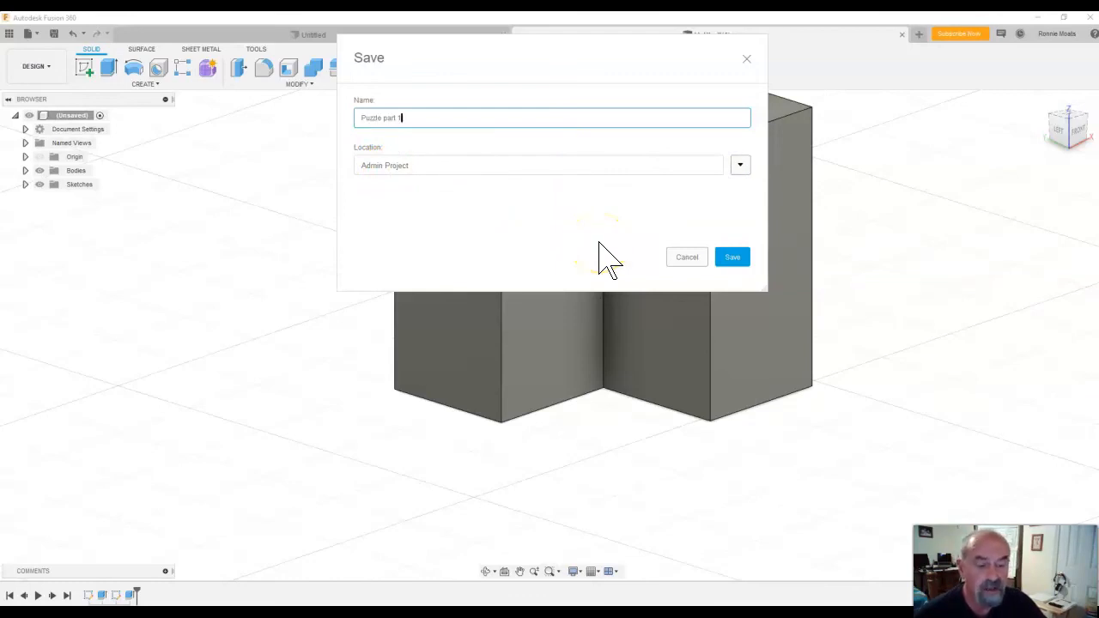
pyautogui.click(734, 259)
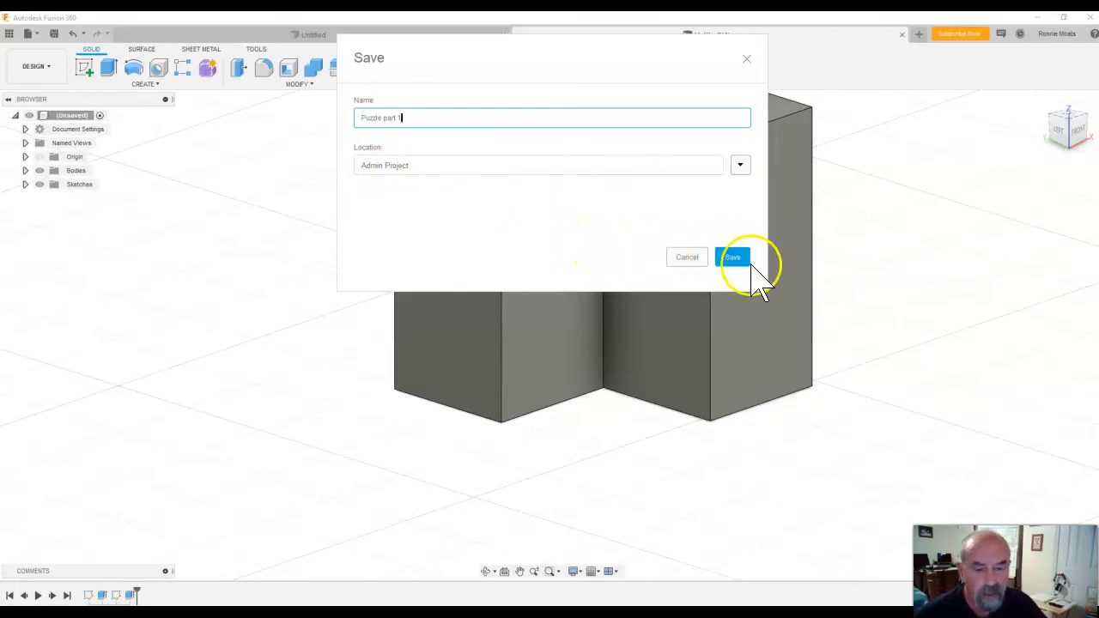
pyautogui.click(742, 434)
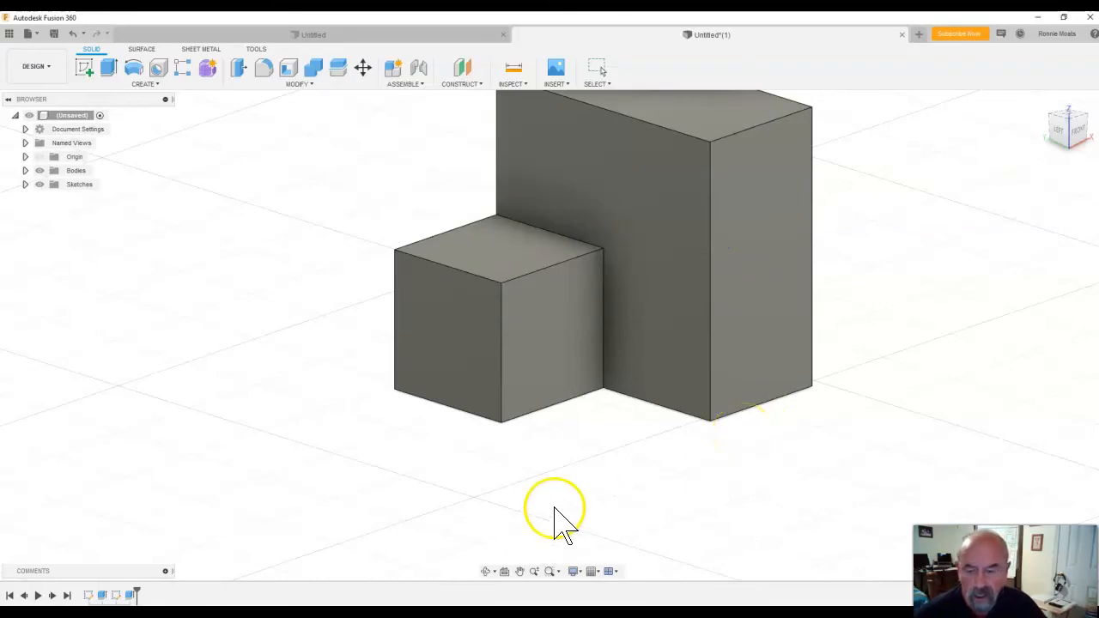
# Switch to the Visual_Design_Principles presentation in PowerPoint.
pyautogui.moveTo(211, 613)
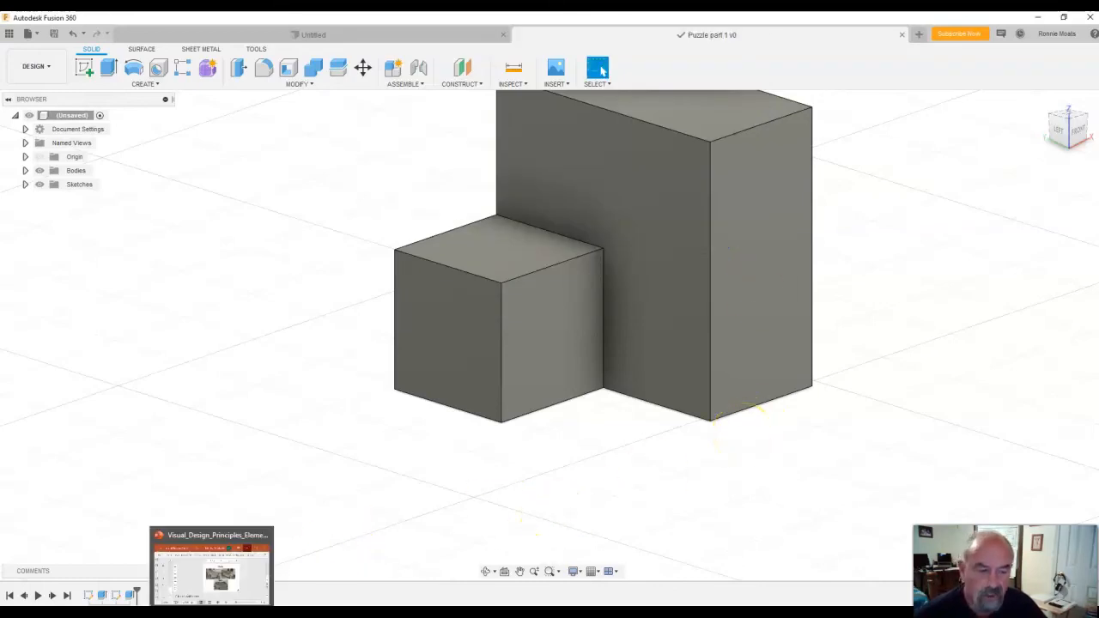